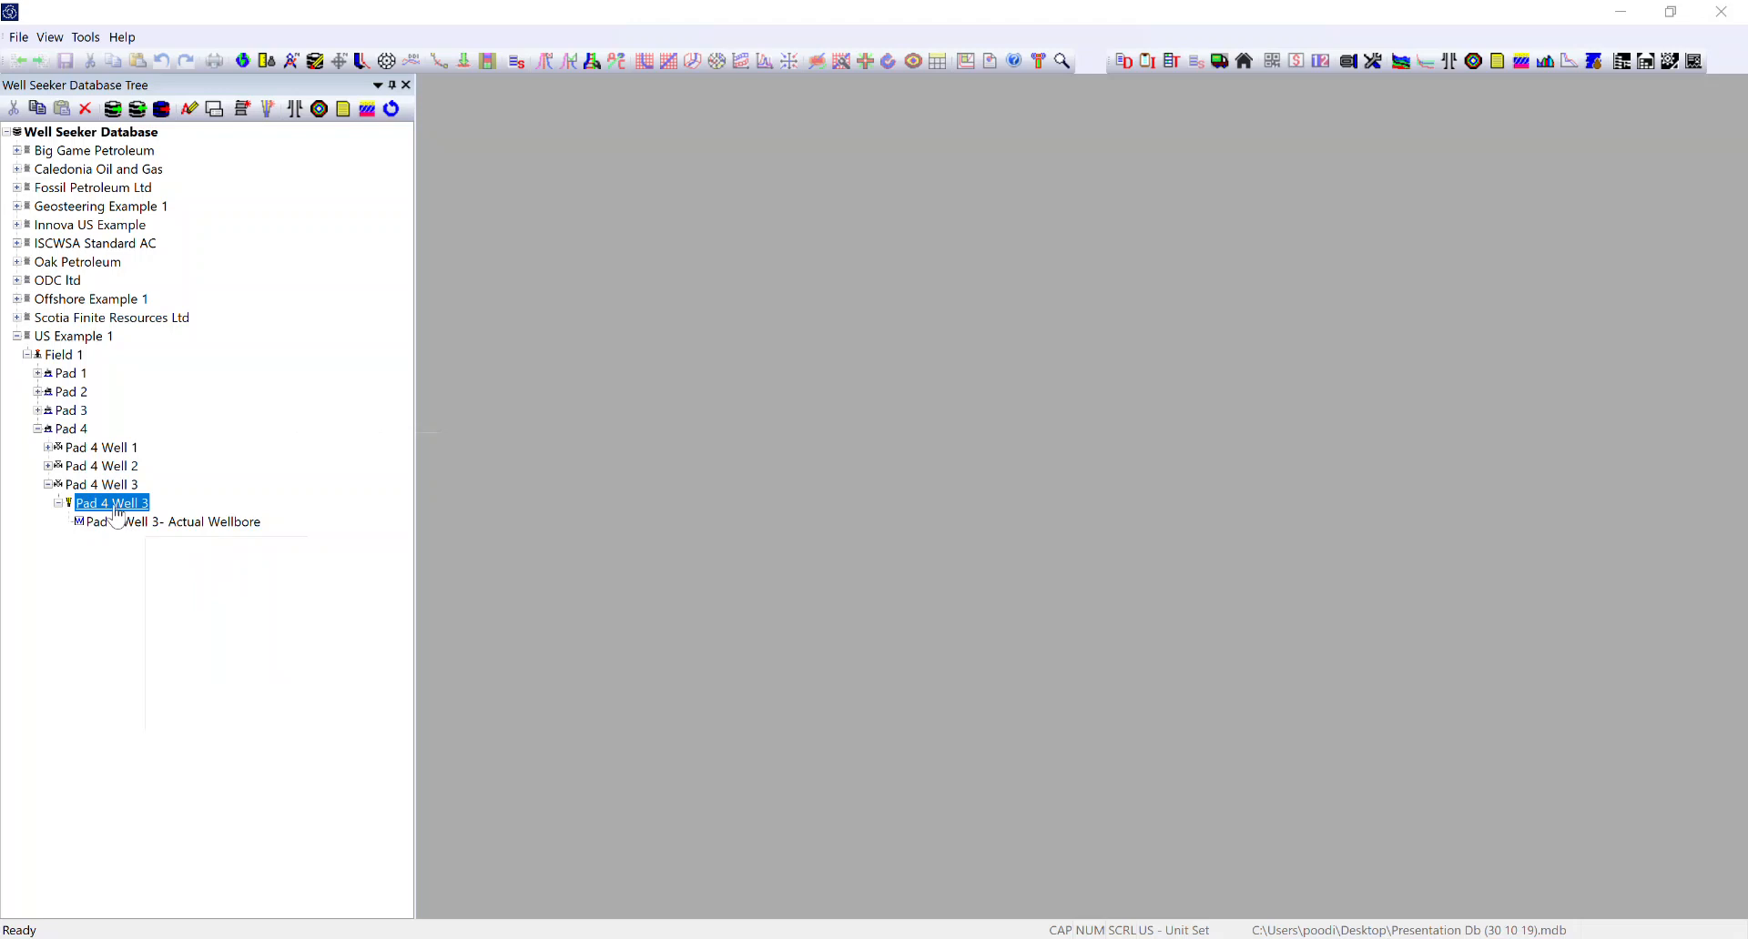
# Insert a new survey under the Pad 4 Well 3 wellbore, name it "Top Hole" and apply its properties.
pyautogui.rightClick(118, 516)
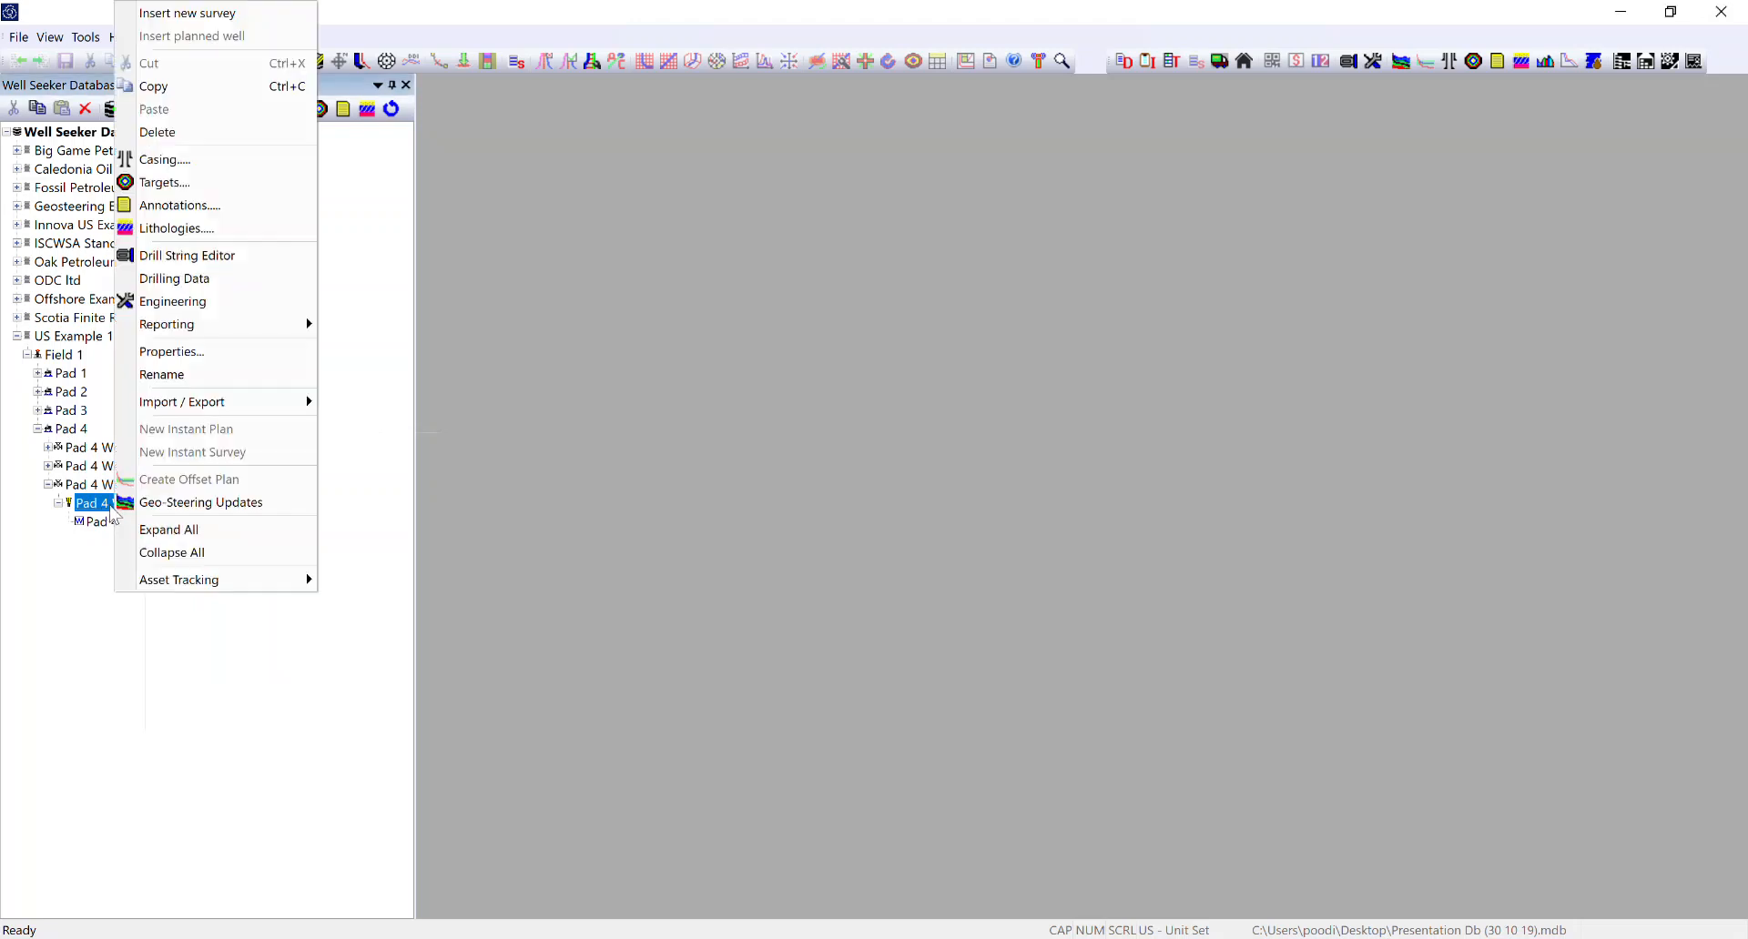
pyautogui.click(169, 15)
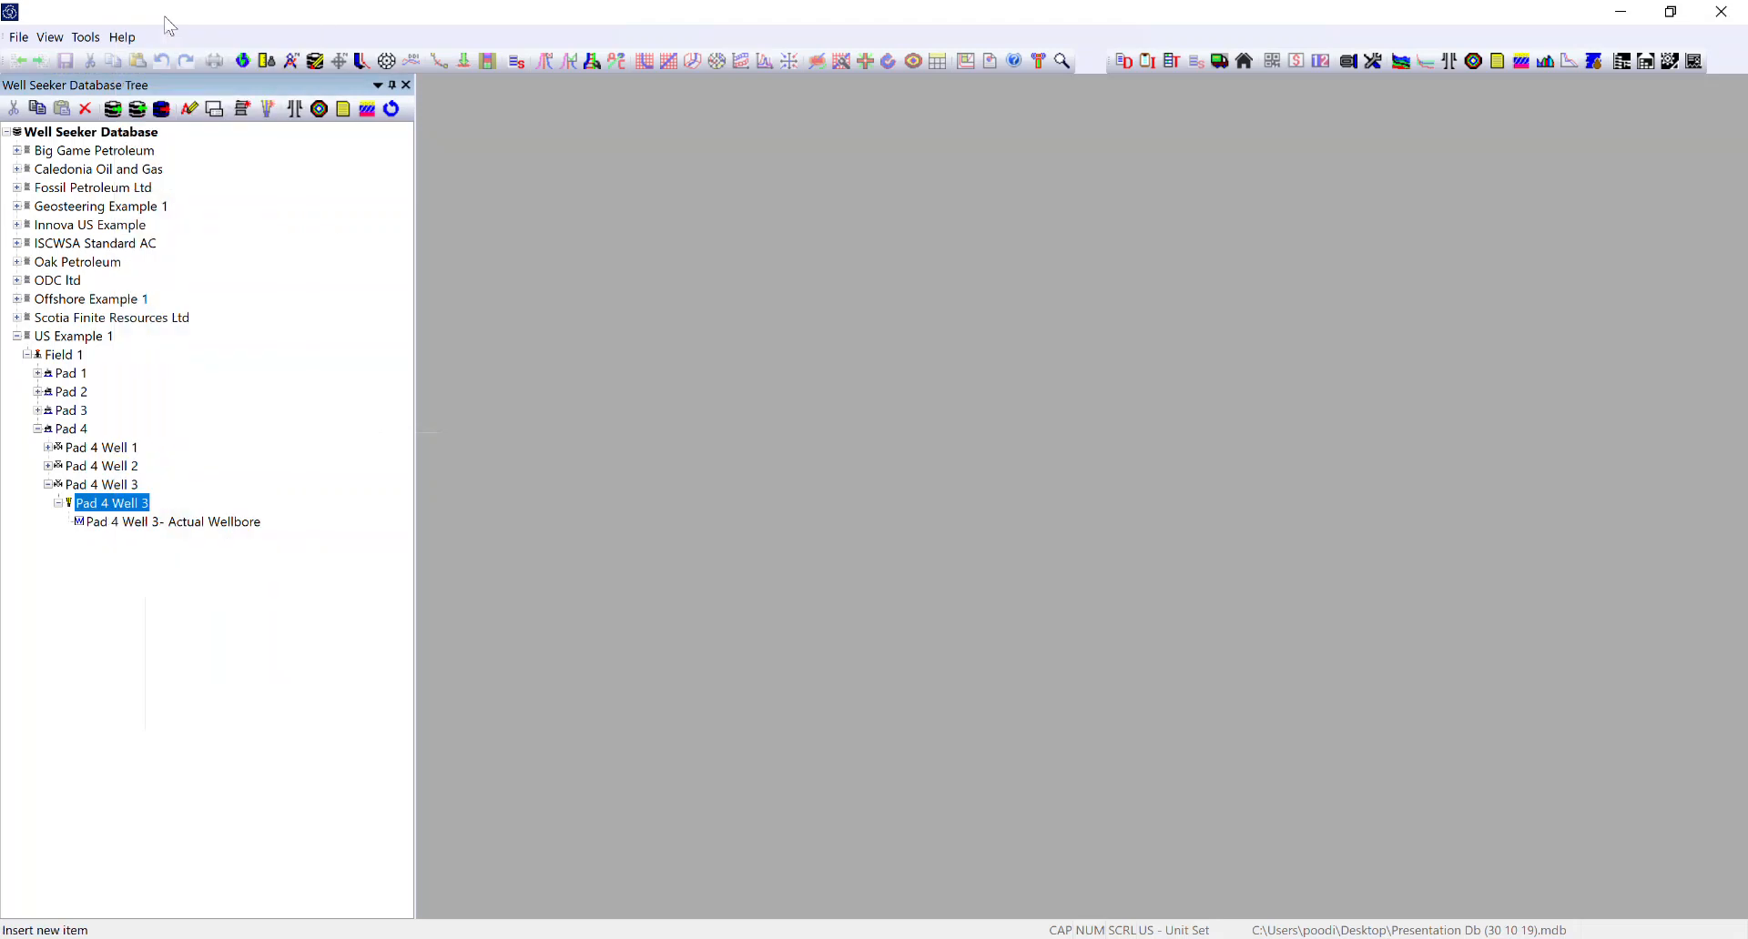
pyautogui.moveTo(694, 368); pyautogui.dragTo(543, 379)
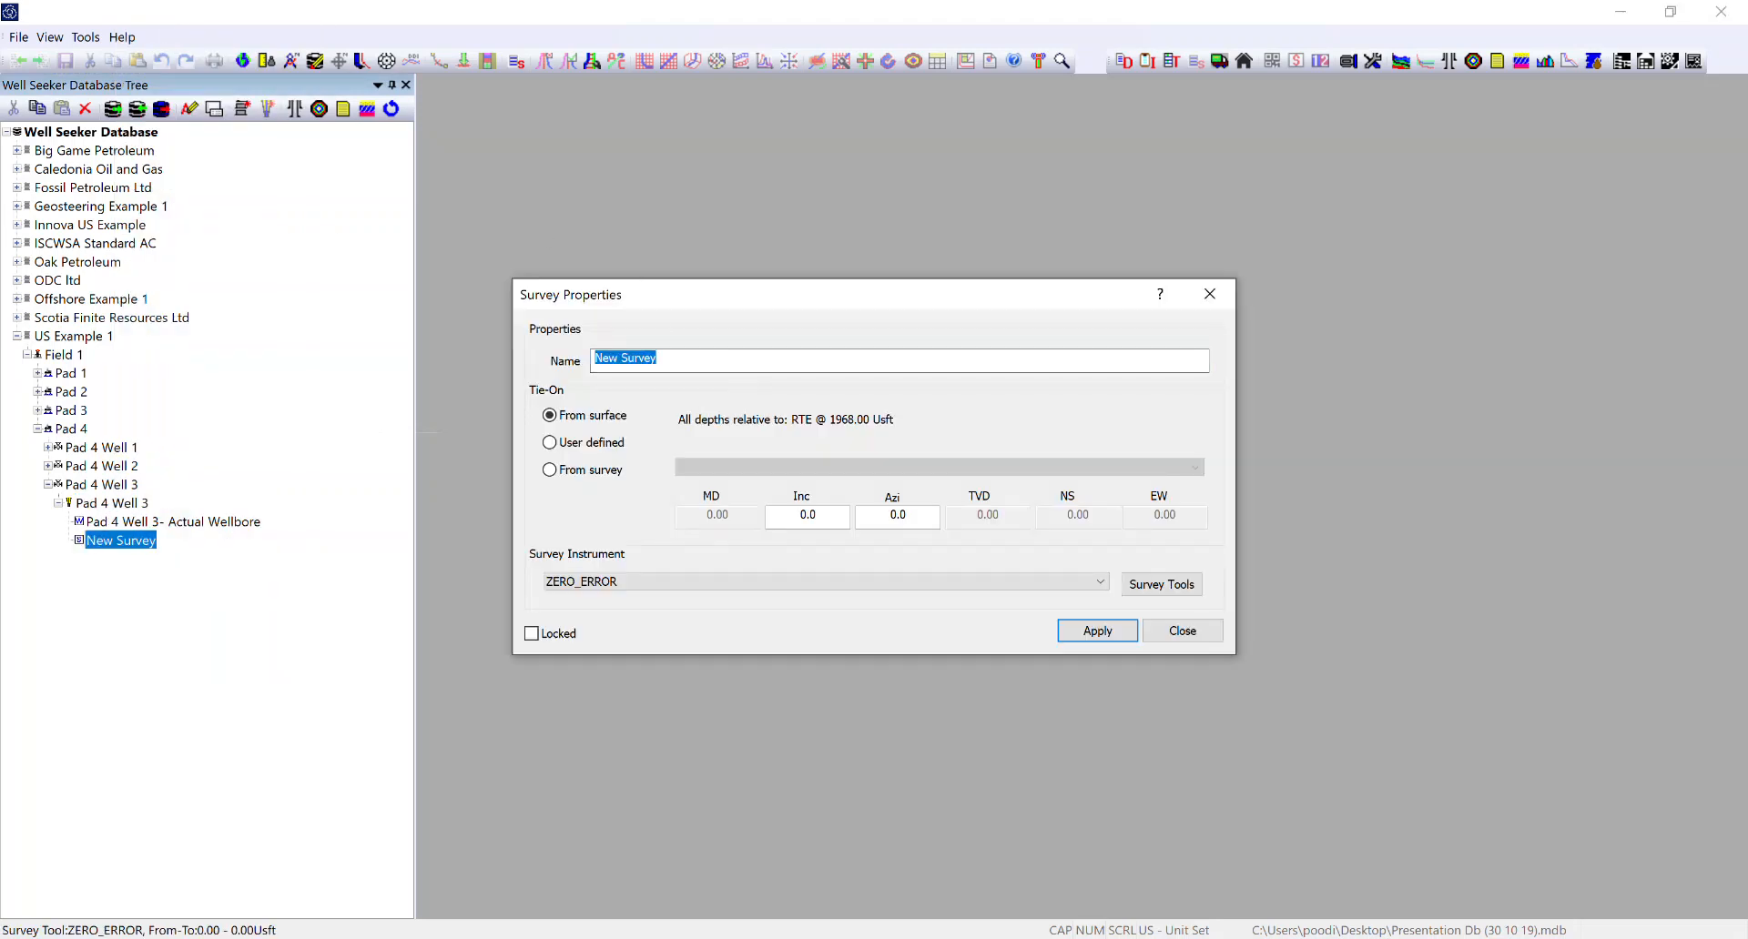
pyautogui.write('Top Hole')
pyautogui.click(1126, 629)
pyautogui.click(1180, 631)
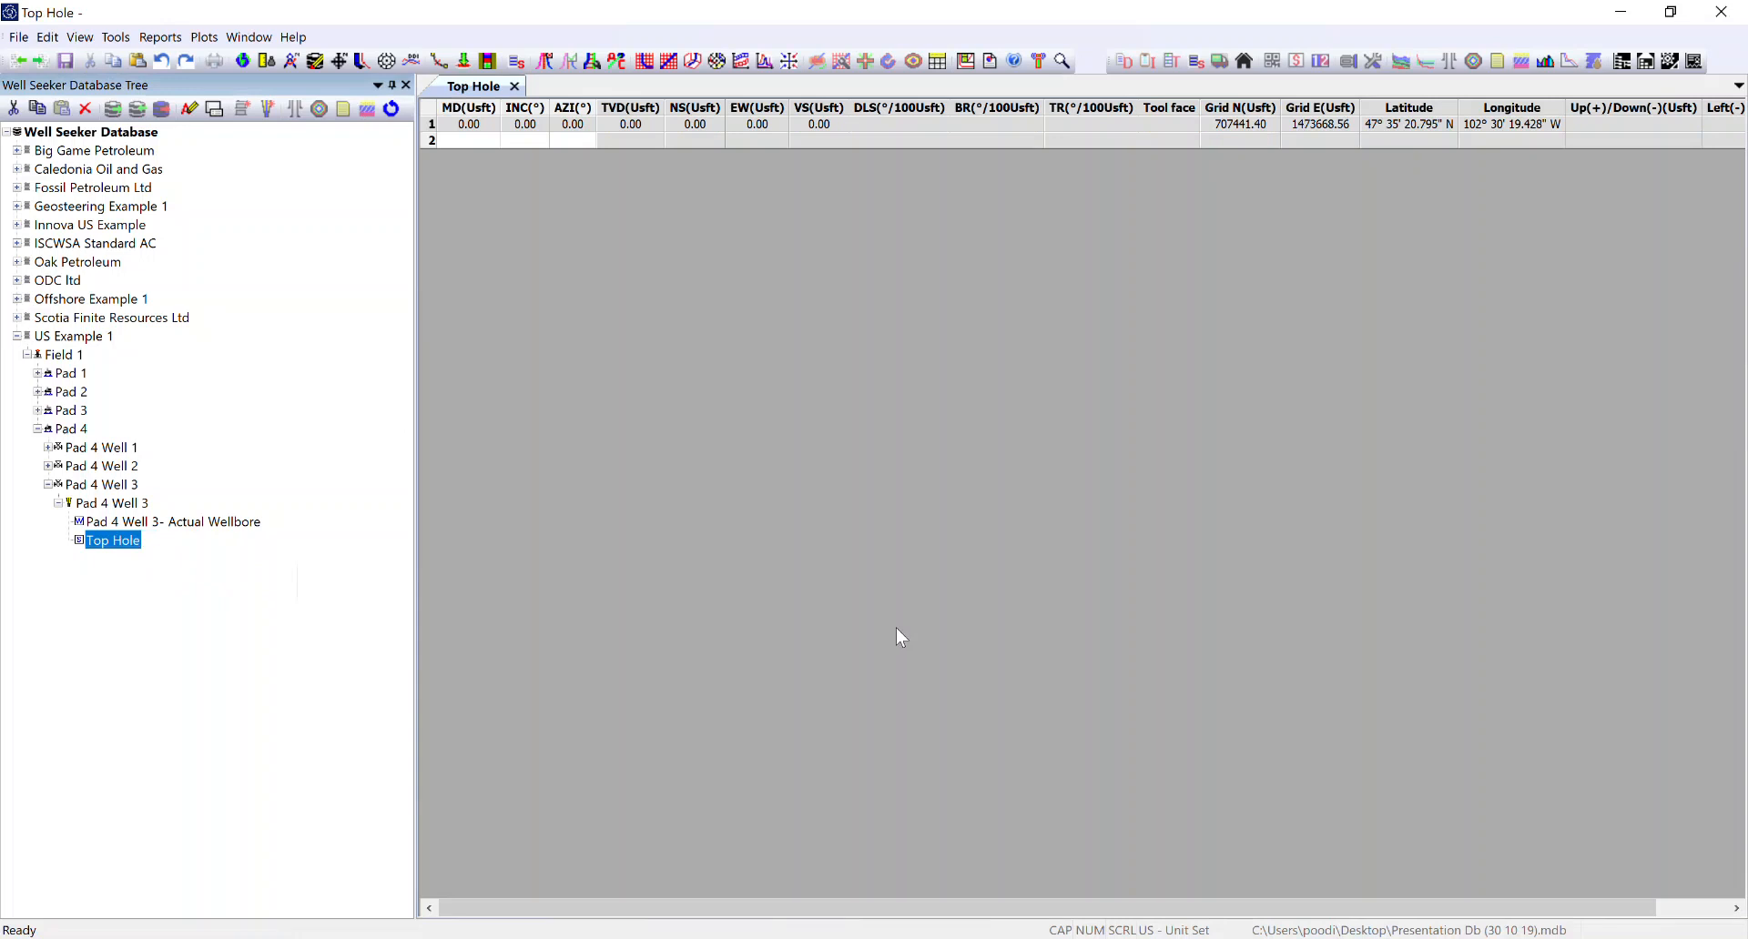
# Open the slide sheet for the Top Hole survey.
pyautogui.click(469, 141)
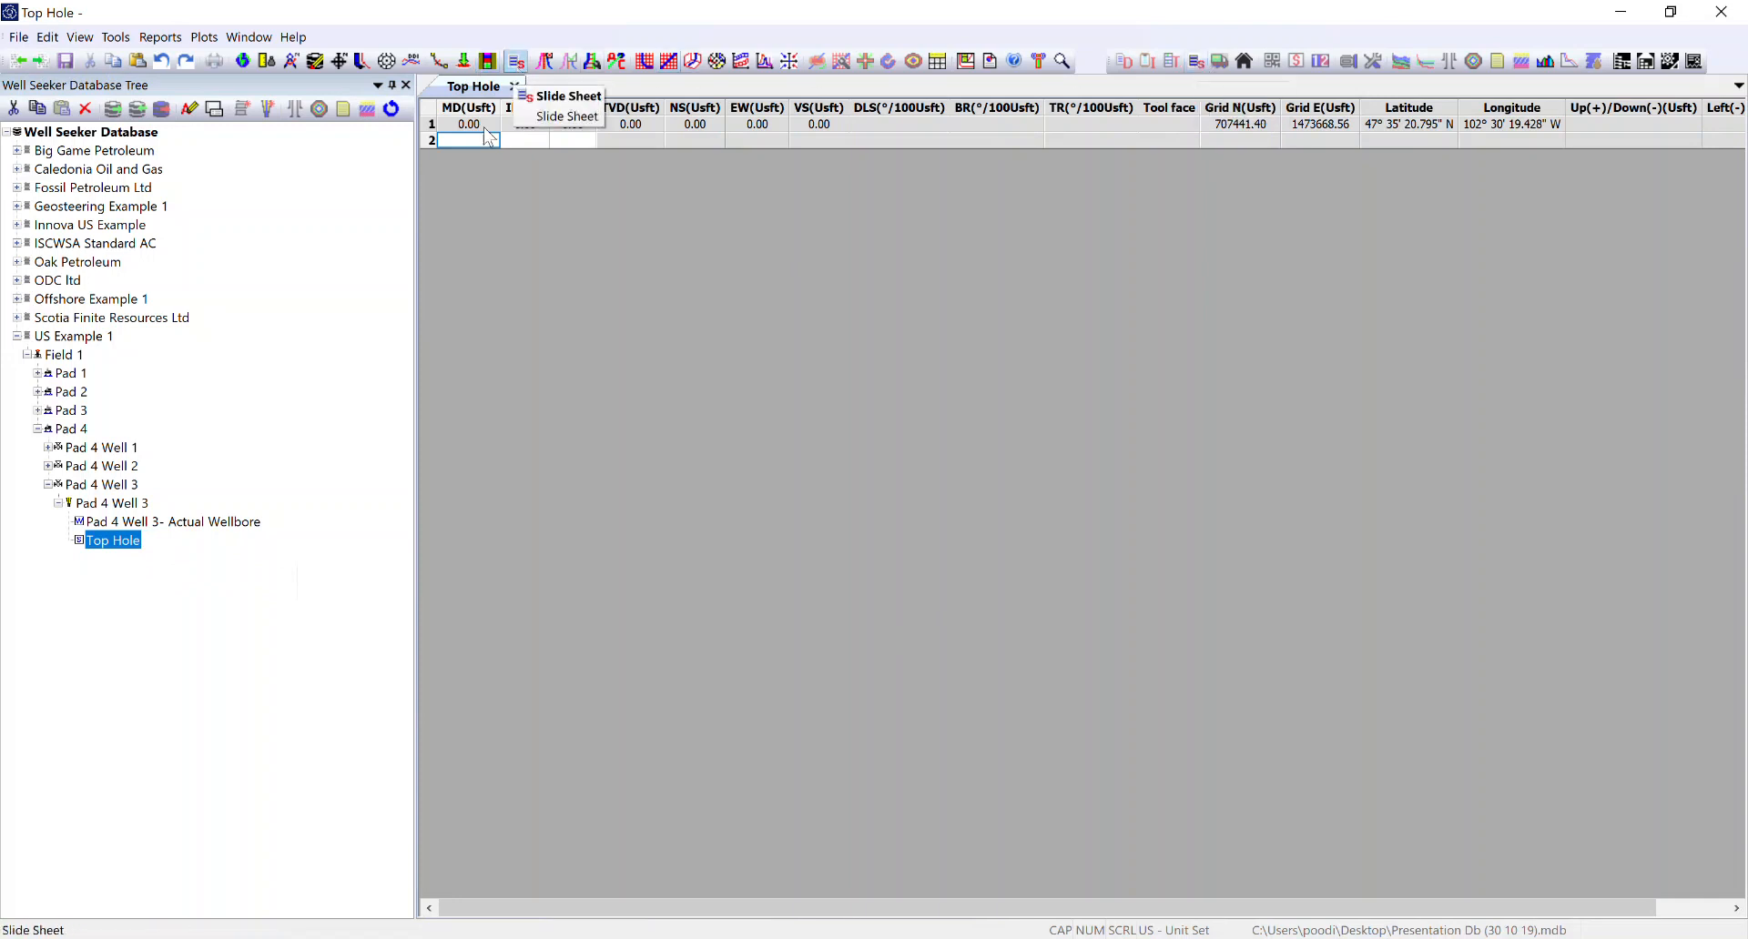
pyautogui.rightClick(122, 548)
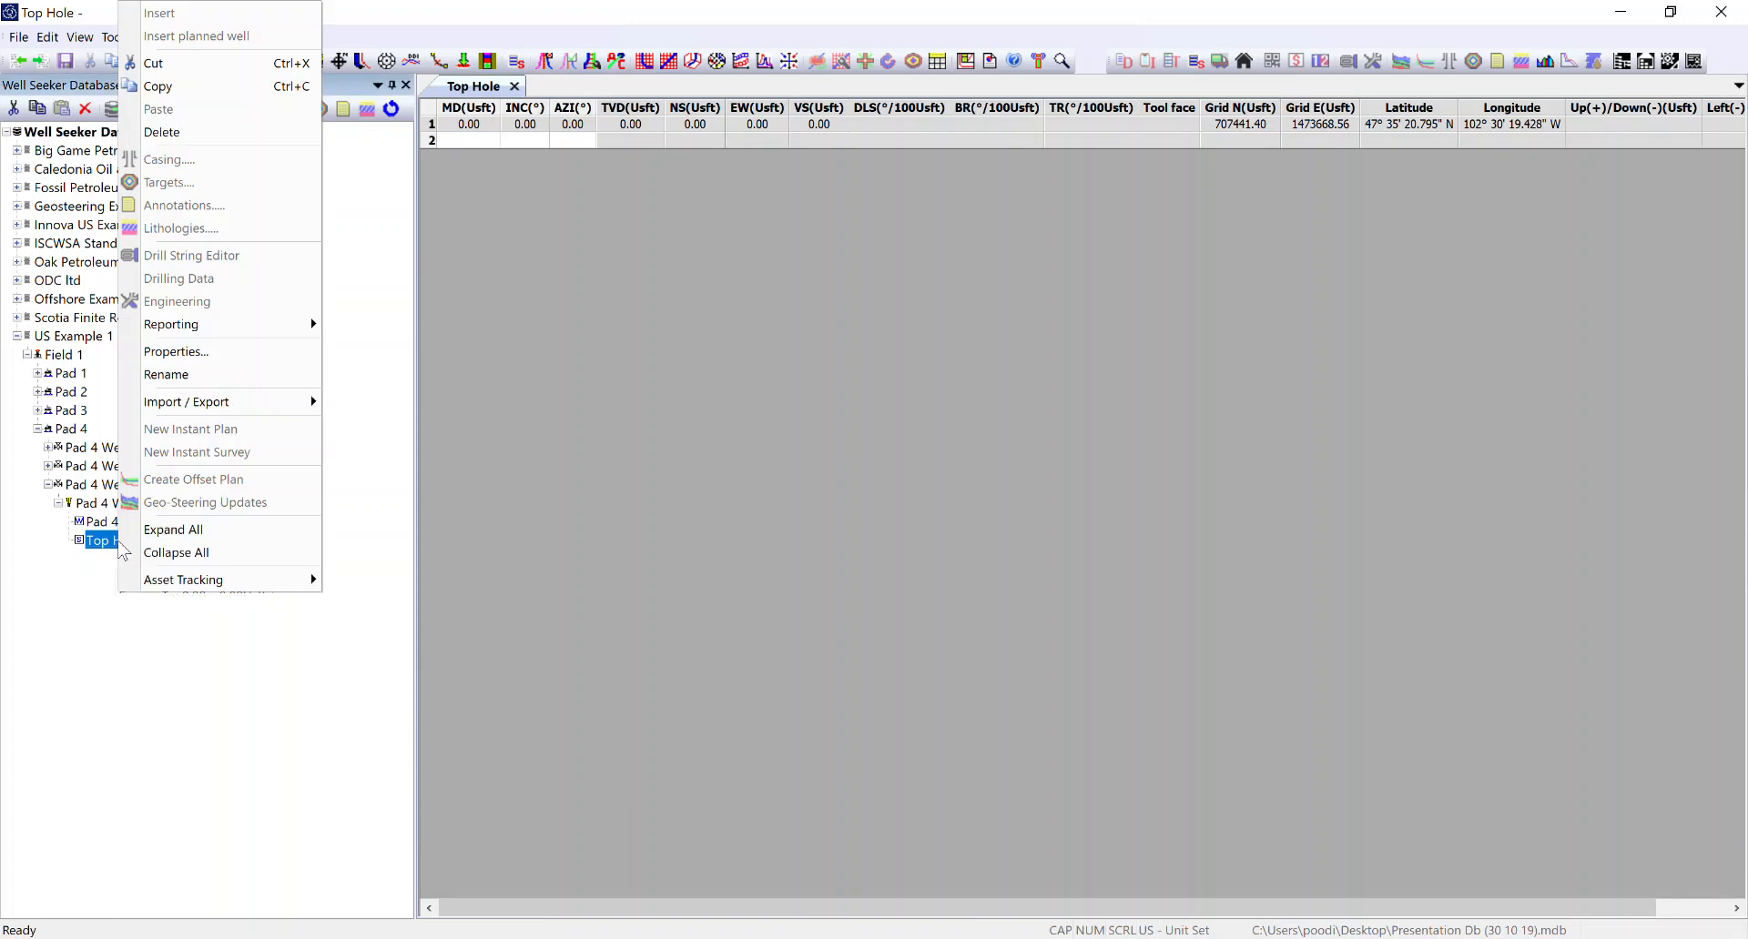
pyautogui.moveTo(202, 331)
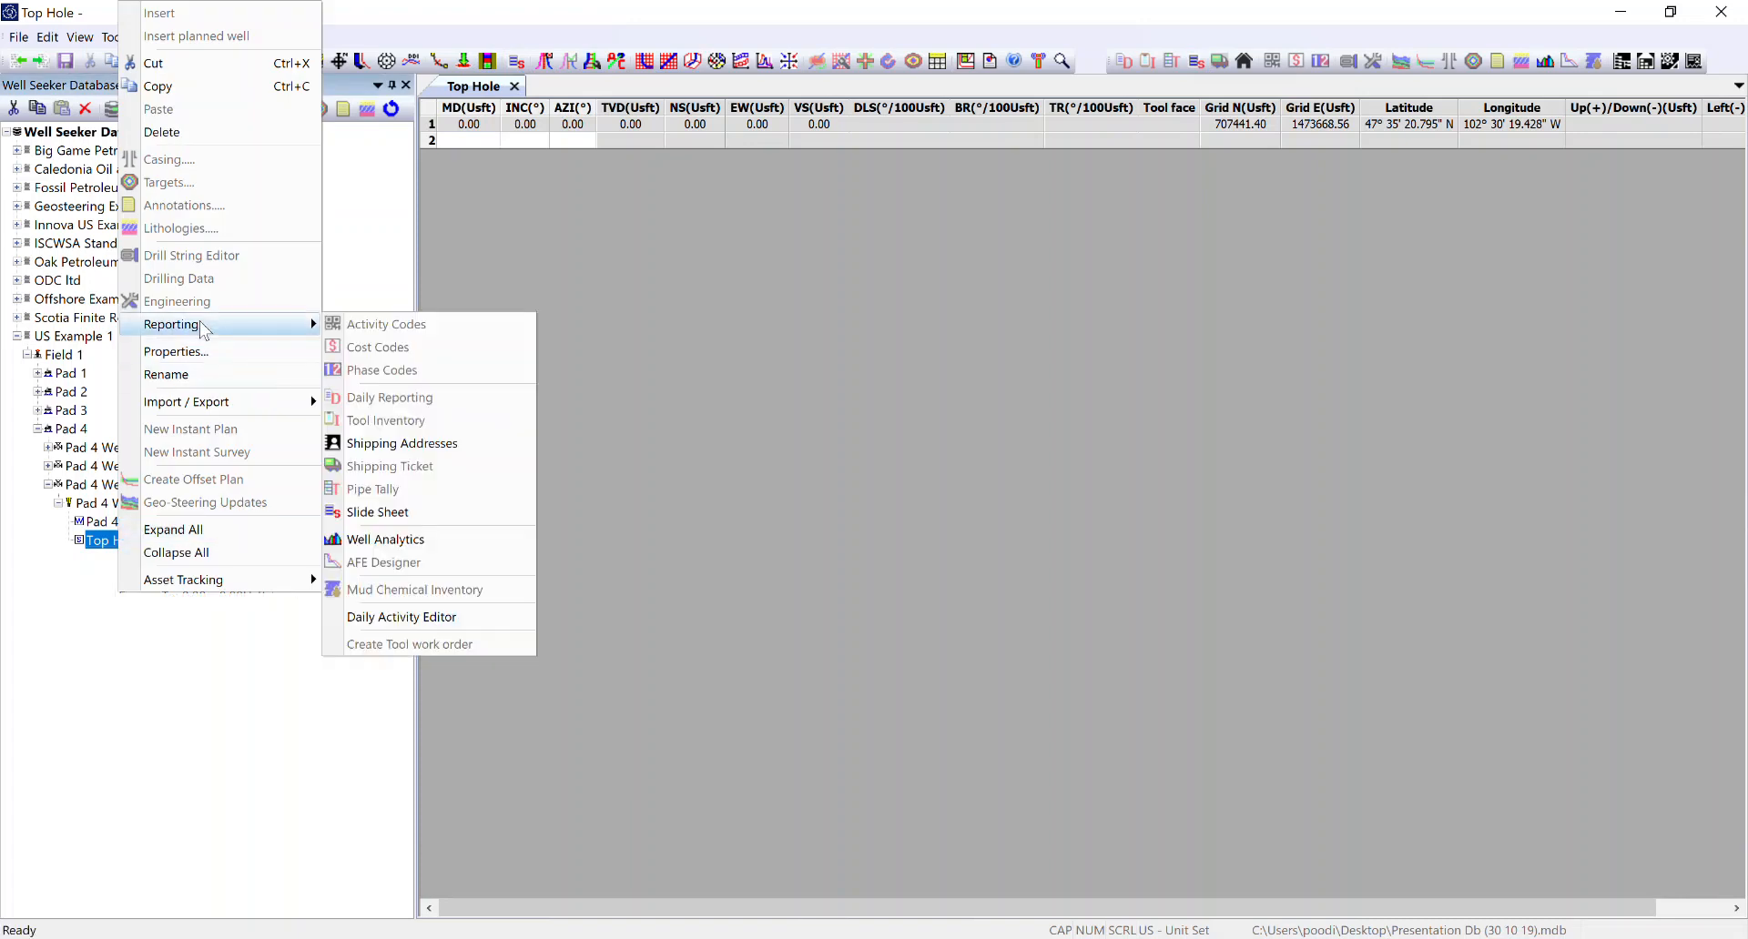
pyautogui.click(402, 514)
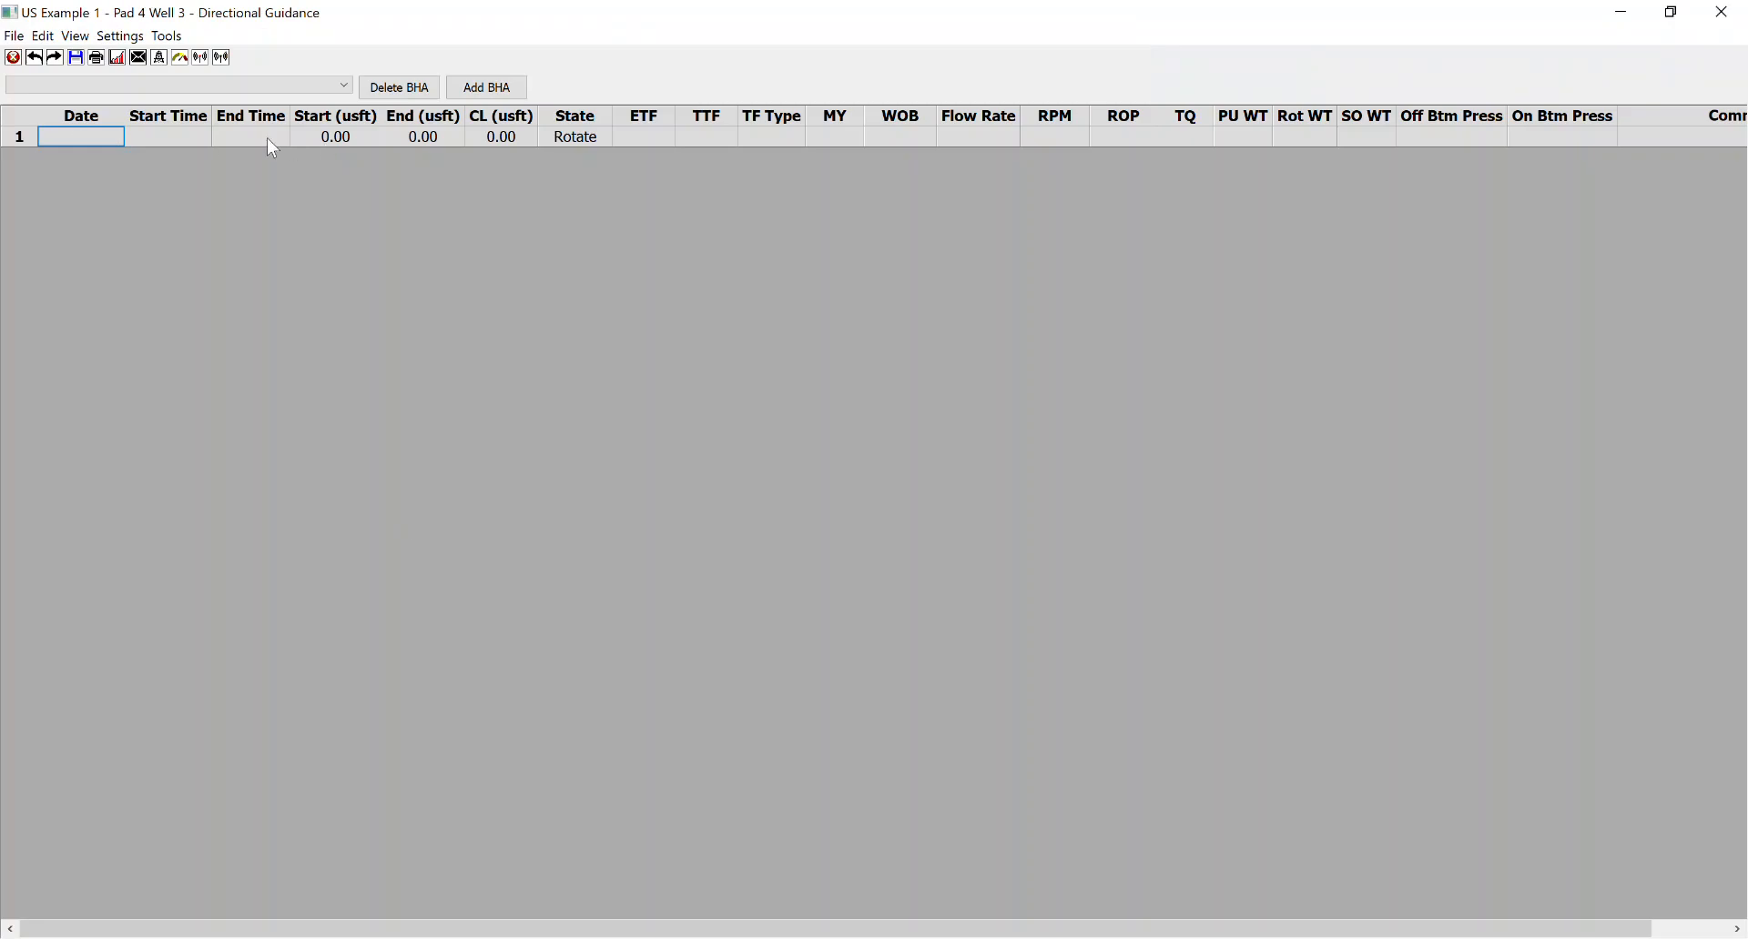
# Add a new BHA to the slide sheet and select the date cell of its first row.
pyautogui.click(345, 86)
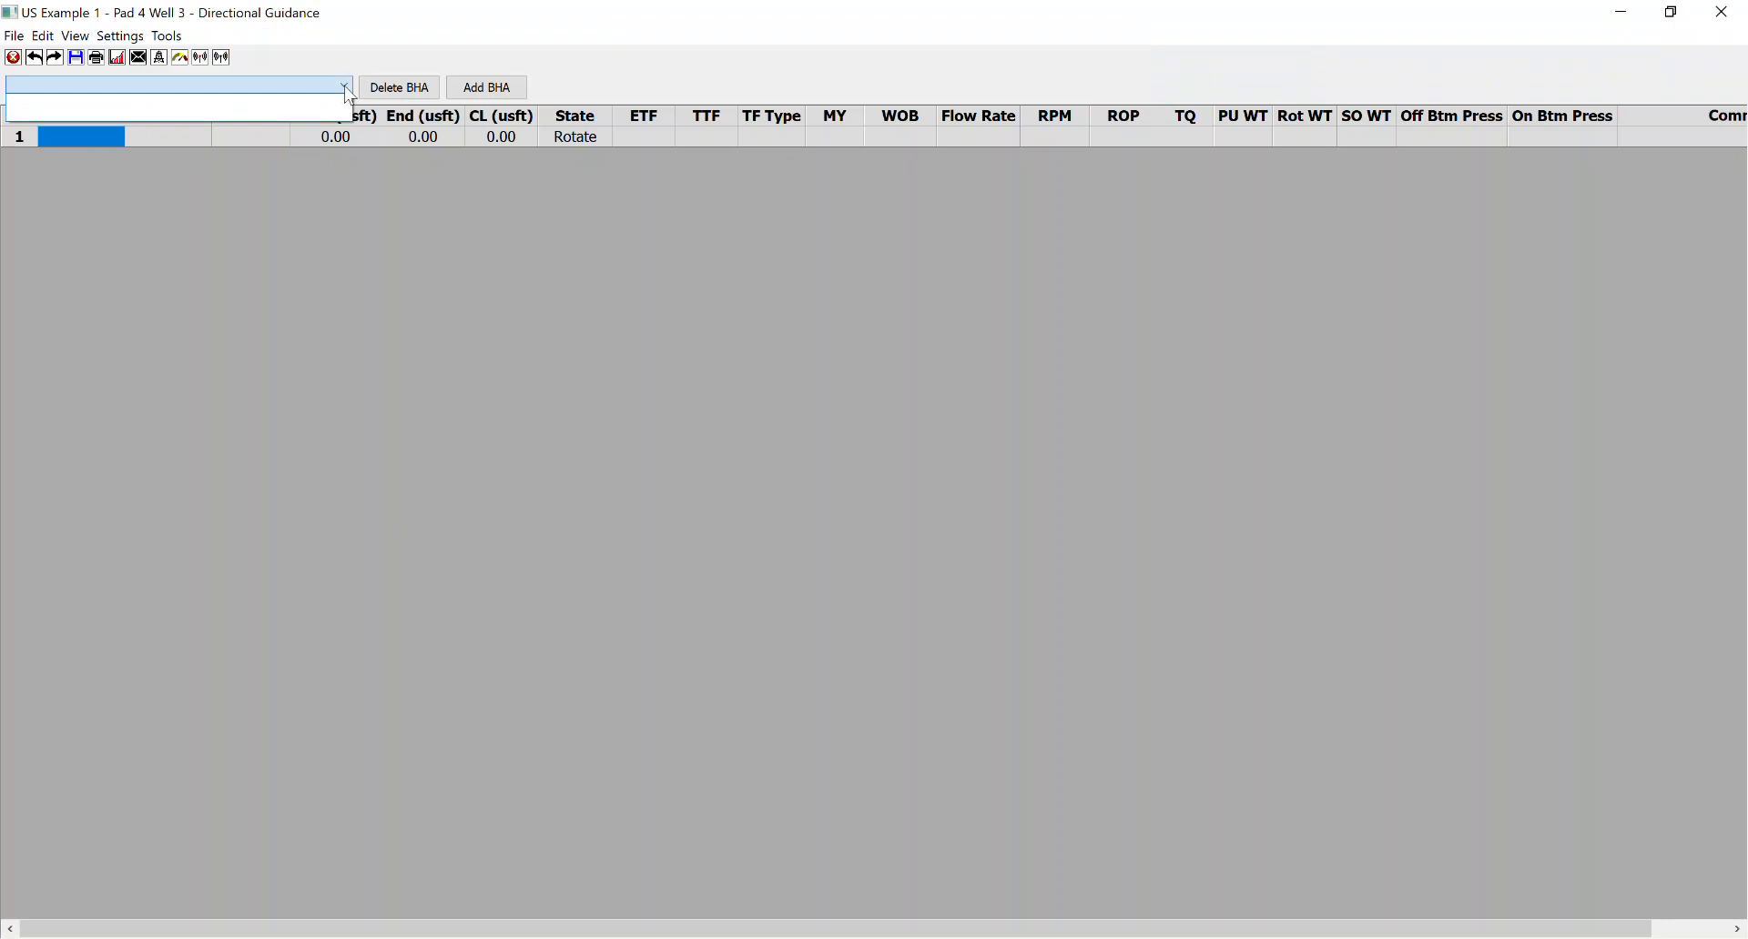
pyautogui.click(349, 94)
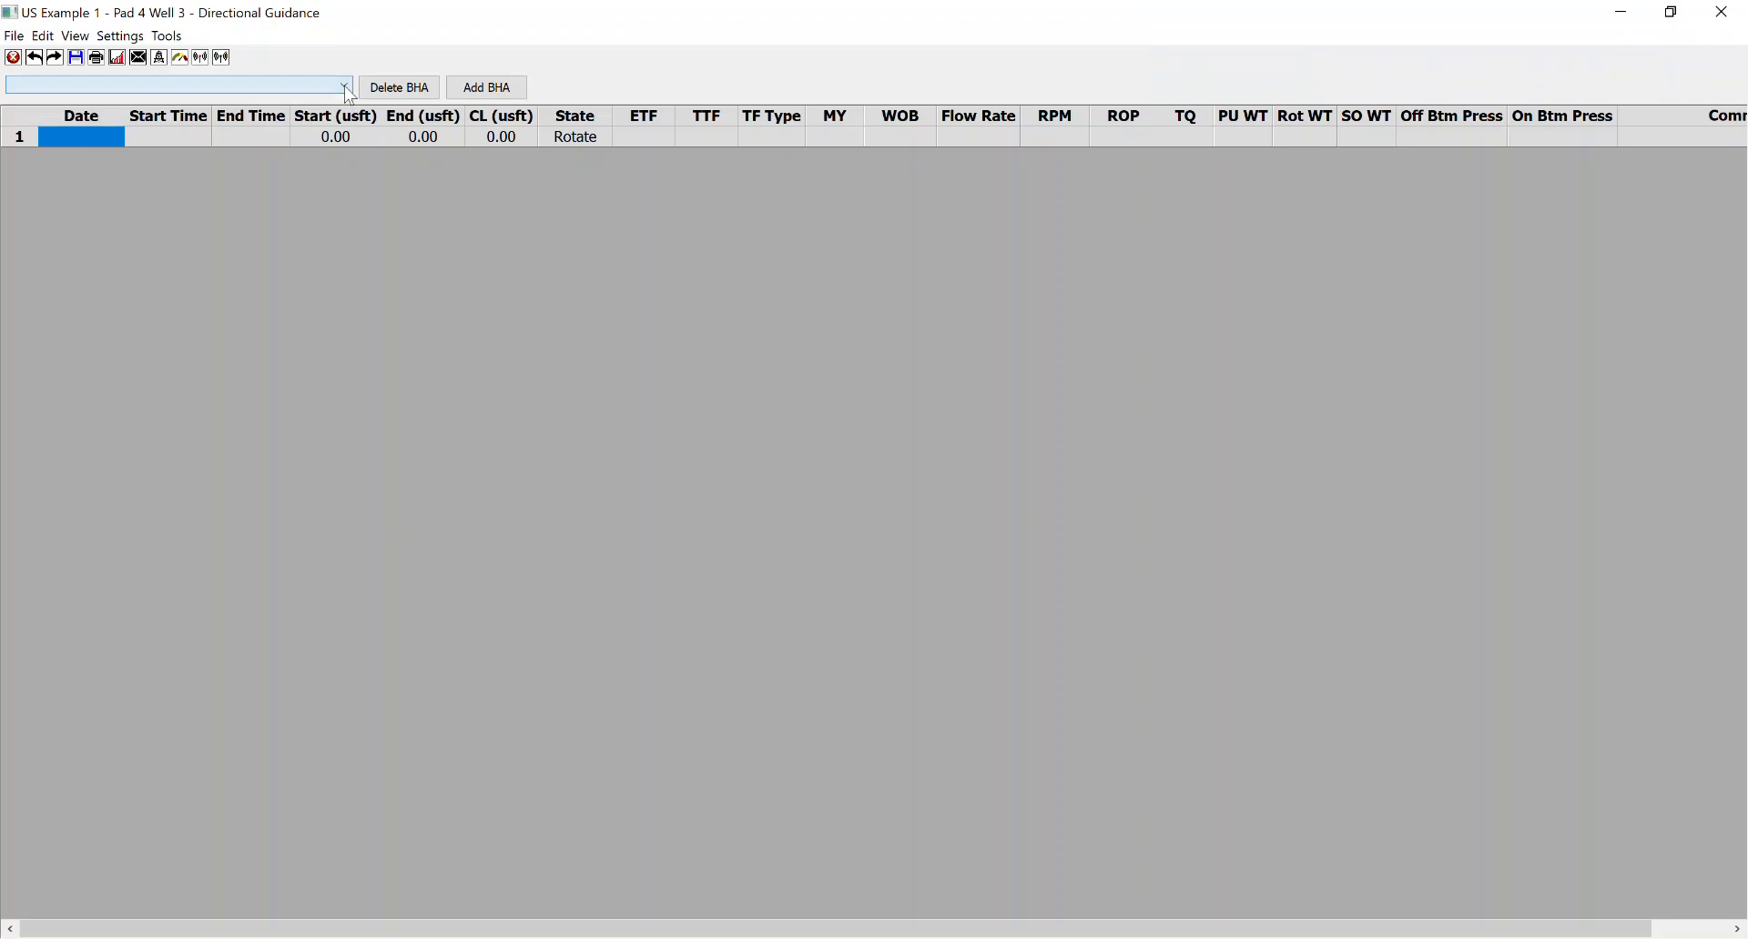
pyautogui.click(496, 91)
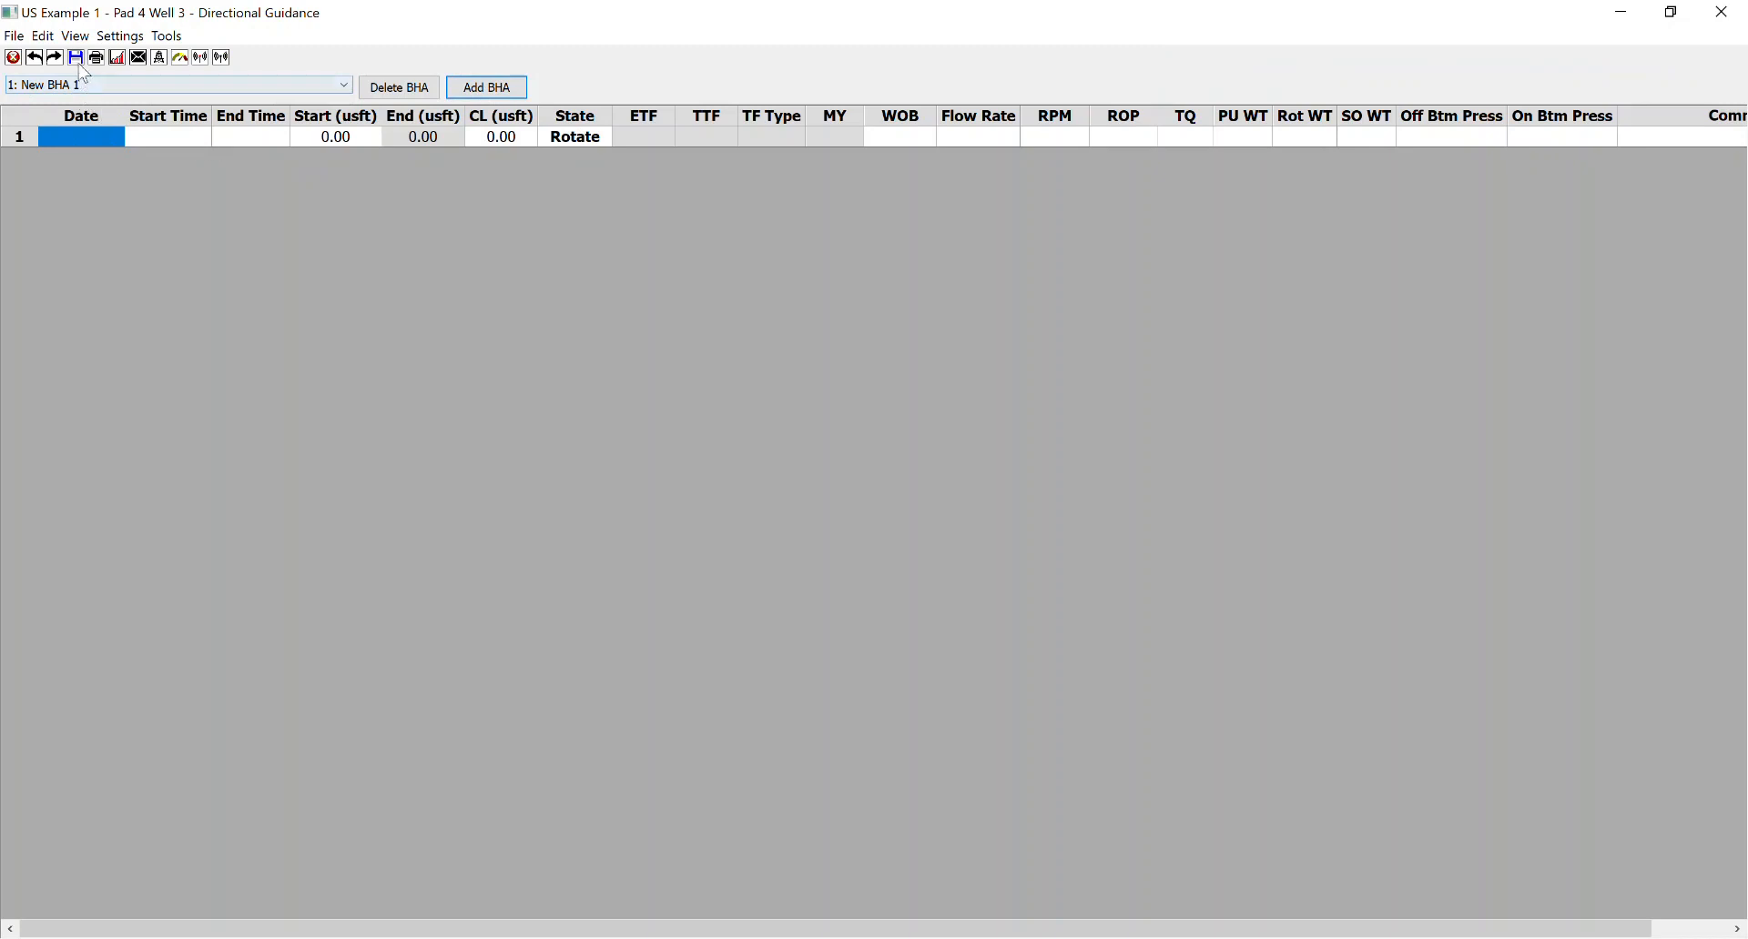
pyautogui.click(101, 140)
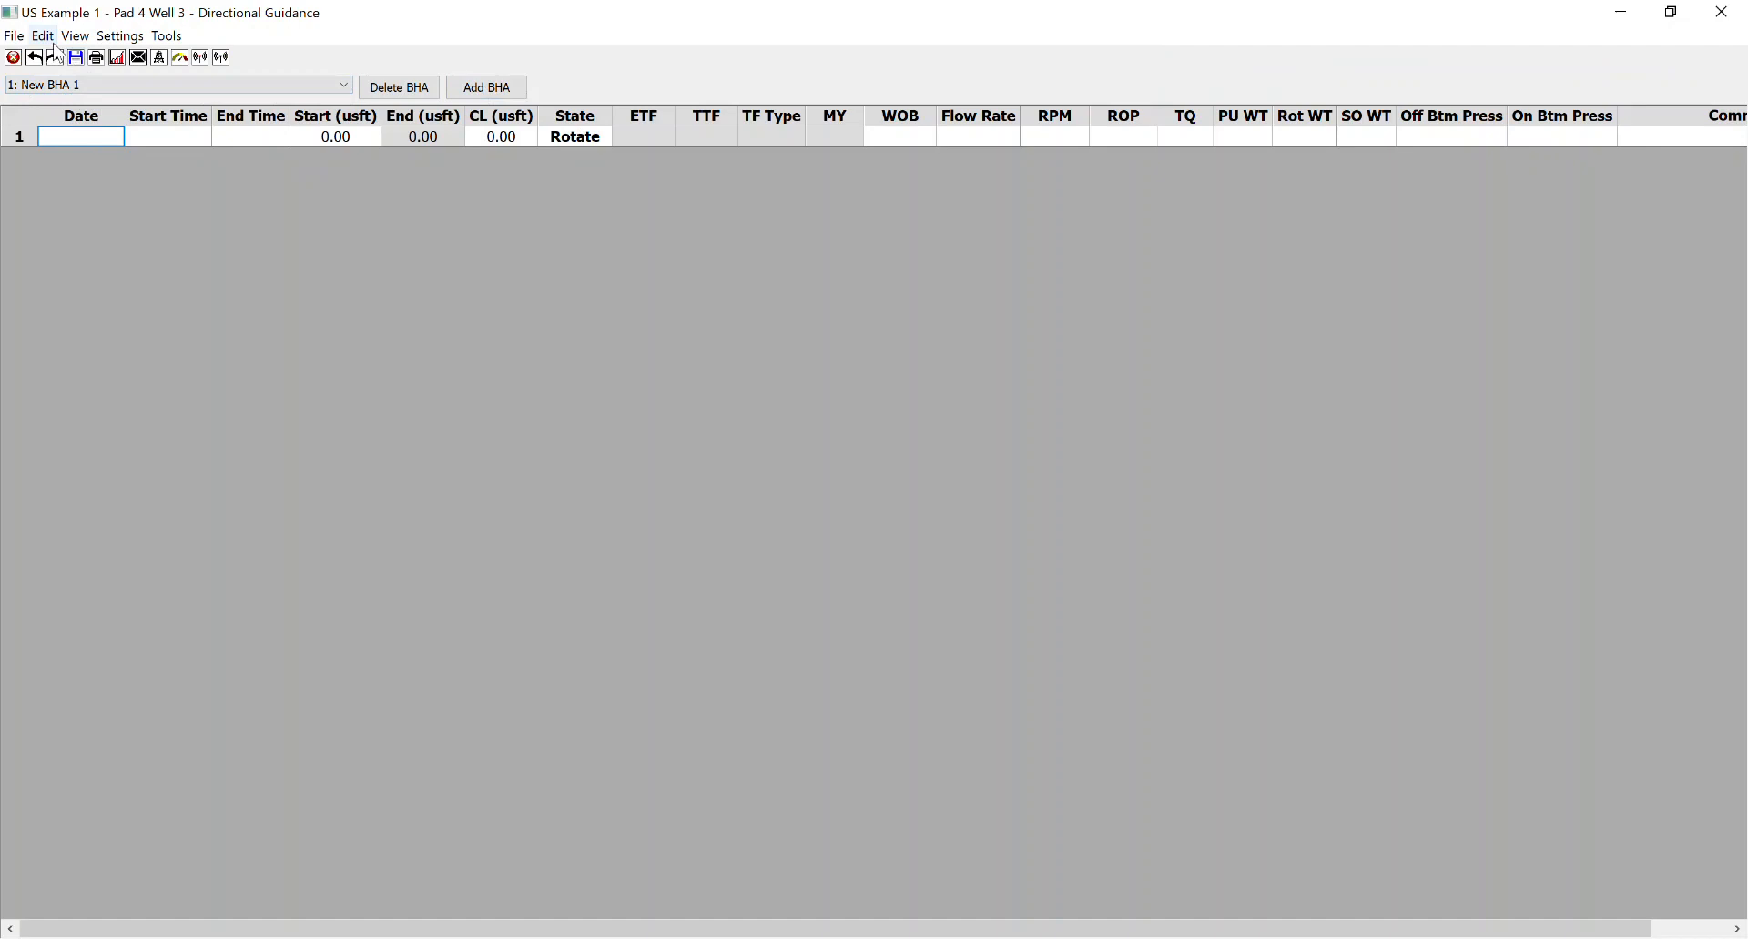
pyautogui.click(13, 38)
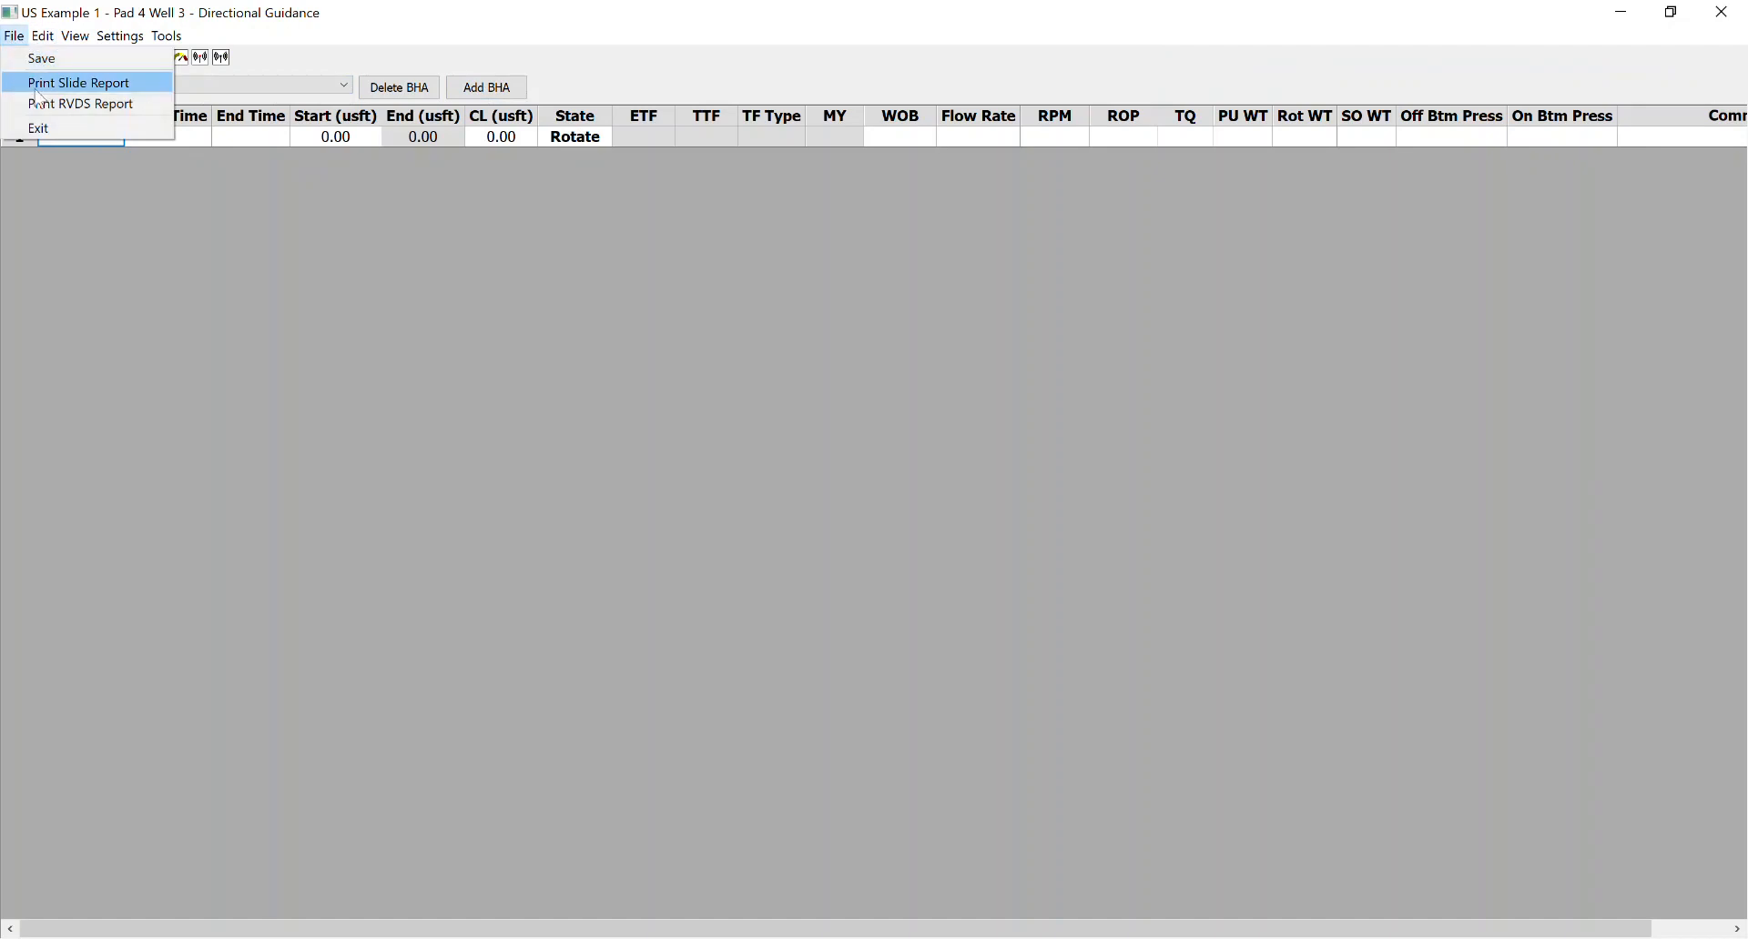
pyautogui.click(43, 37)
pyautogui.click(43, 37)
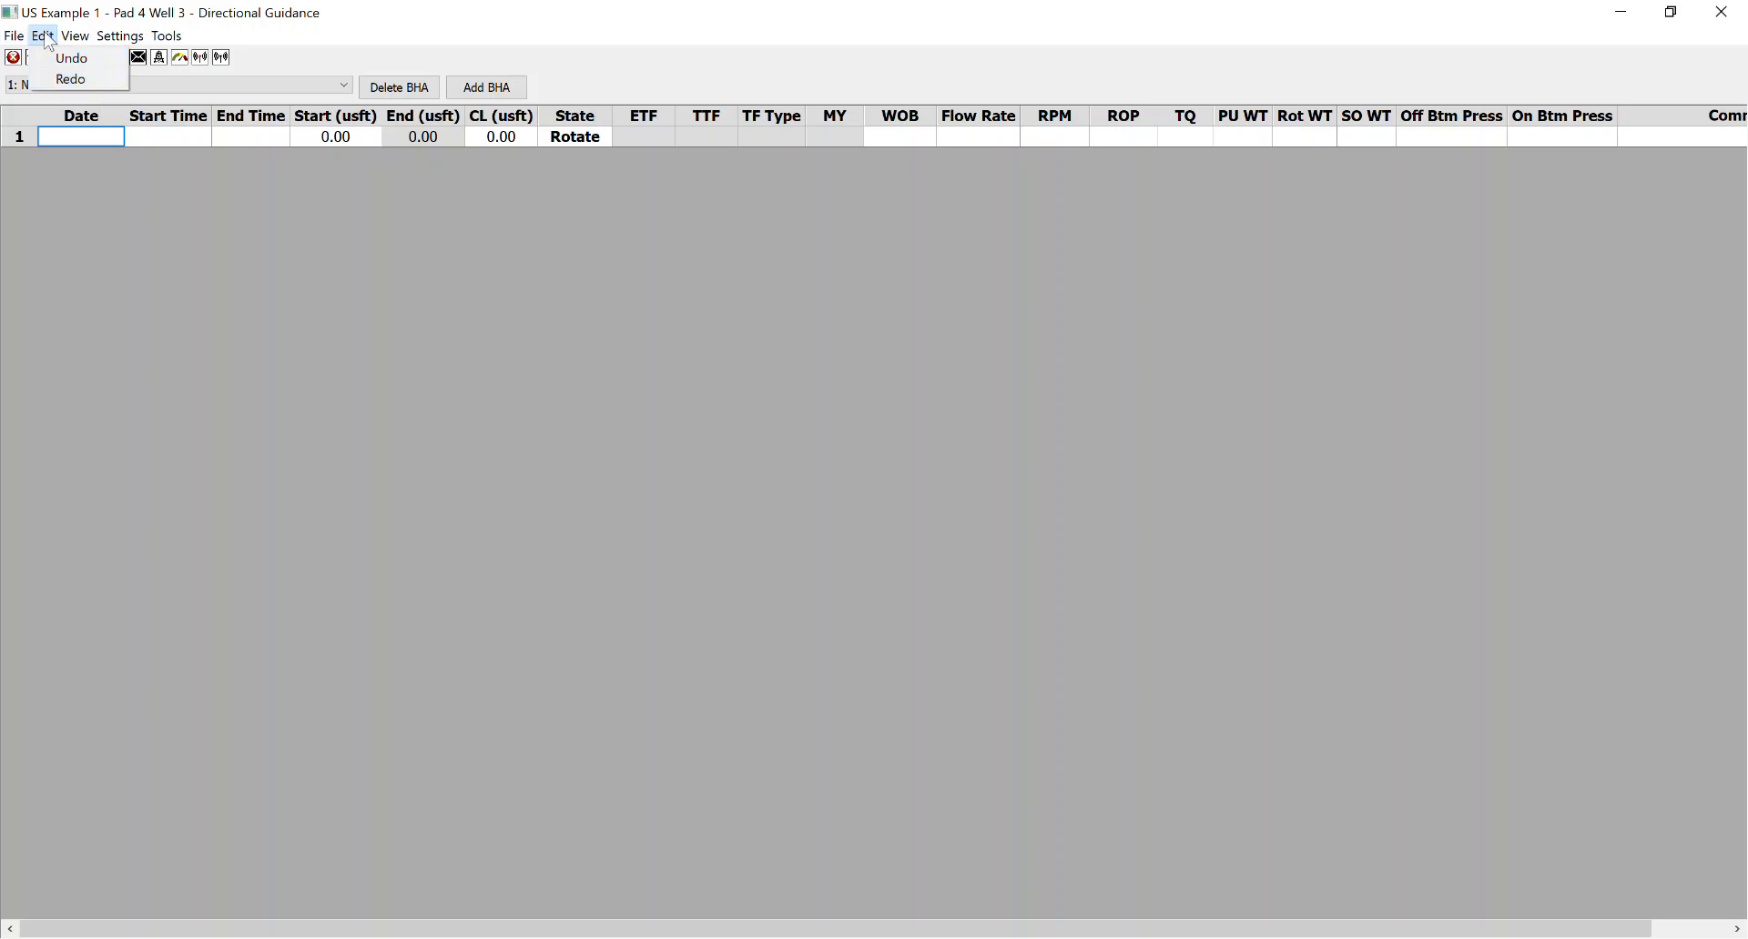
# Hide the TTF column in the slide sheet.
pyautogui.moveTo(80, 47)
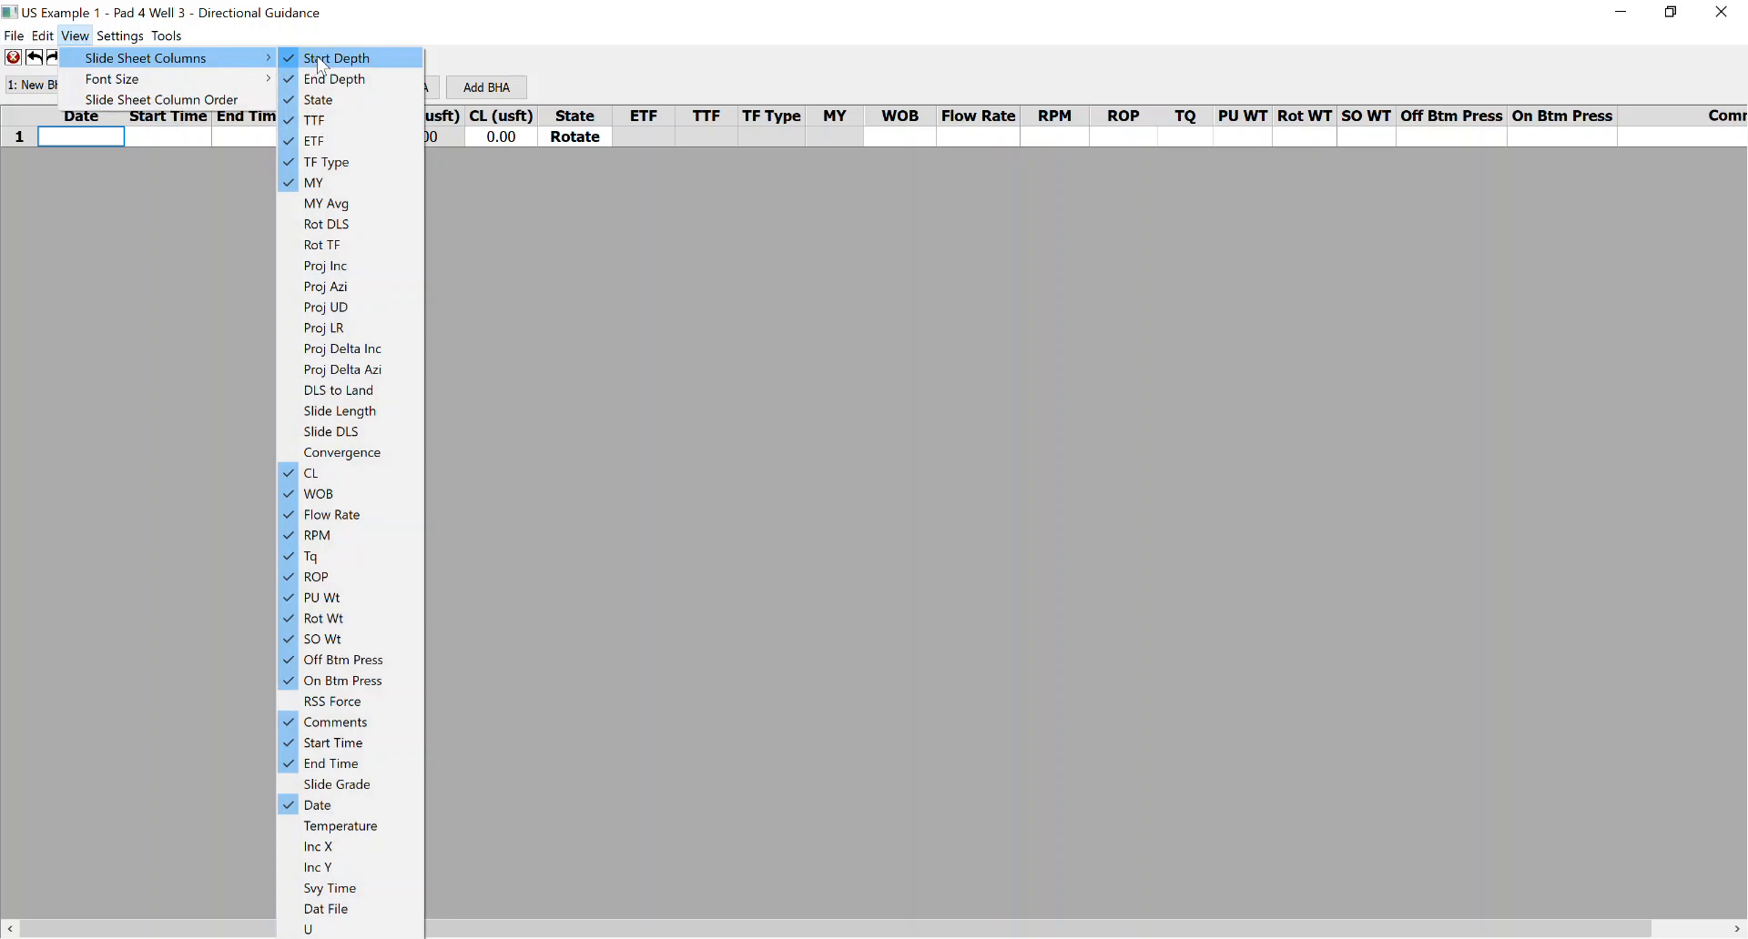
pyautogui.click(314, 124)
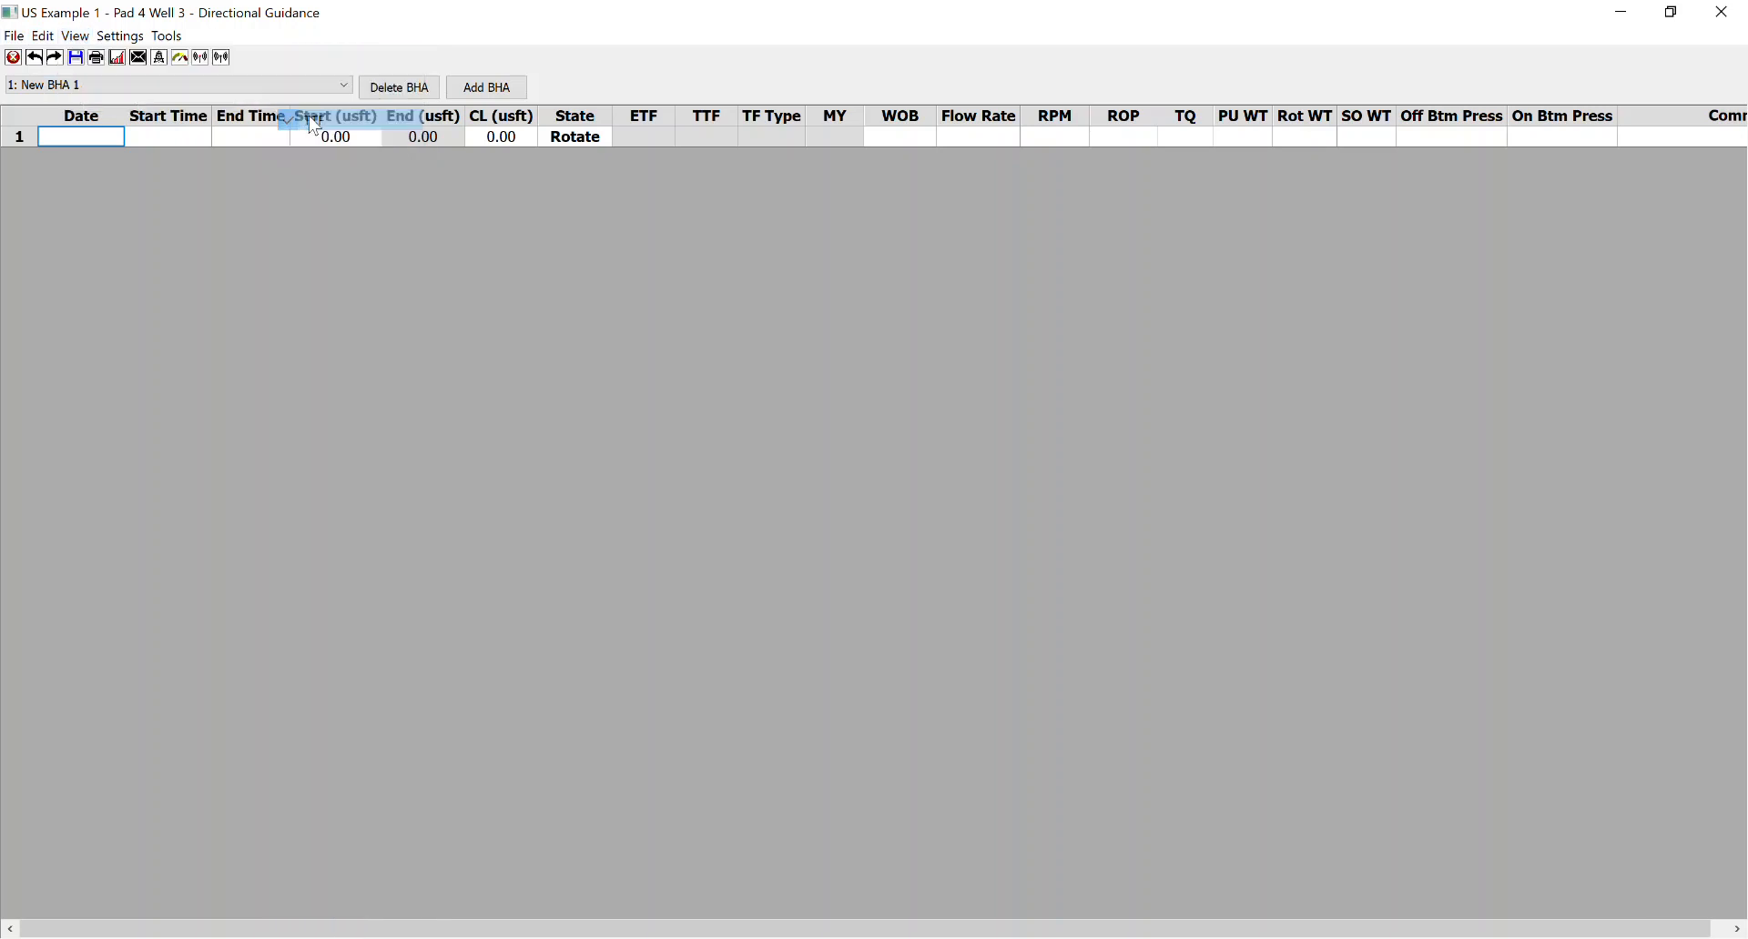
# Try the Large font size on the slide sheet, and return it to Medium.
pyautogui.click(76, 37)
pyautogui.moveTo(227, 84)
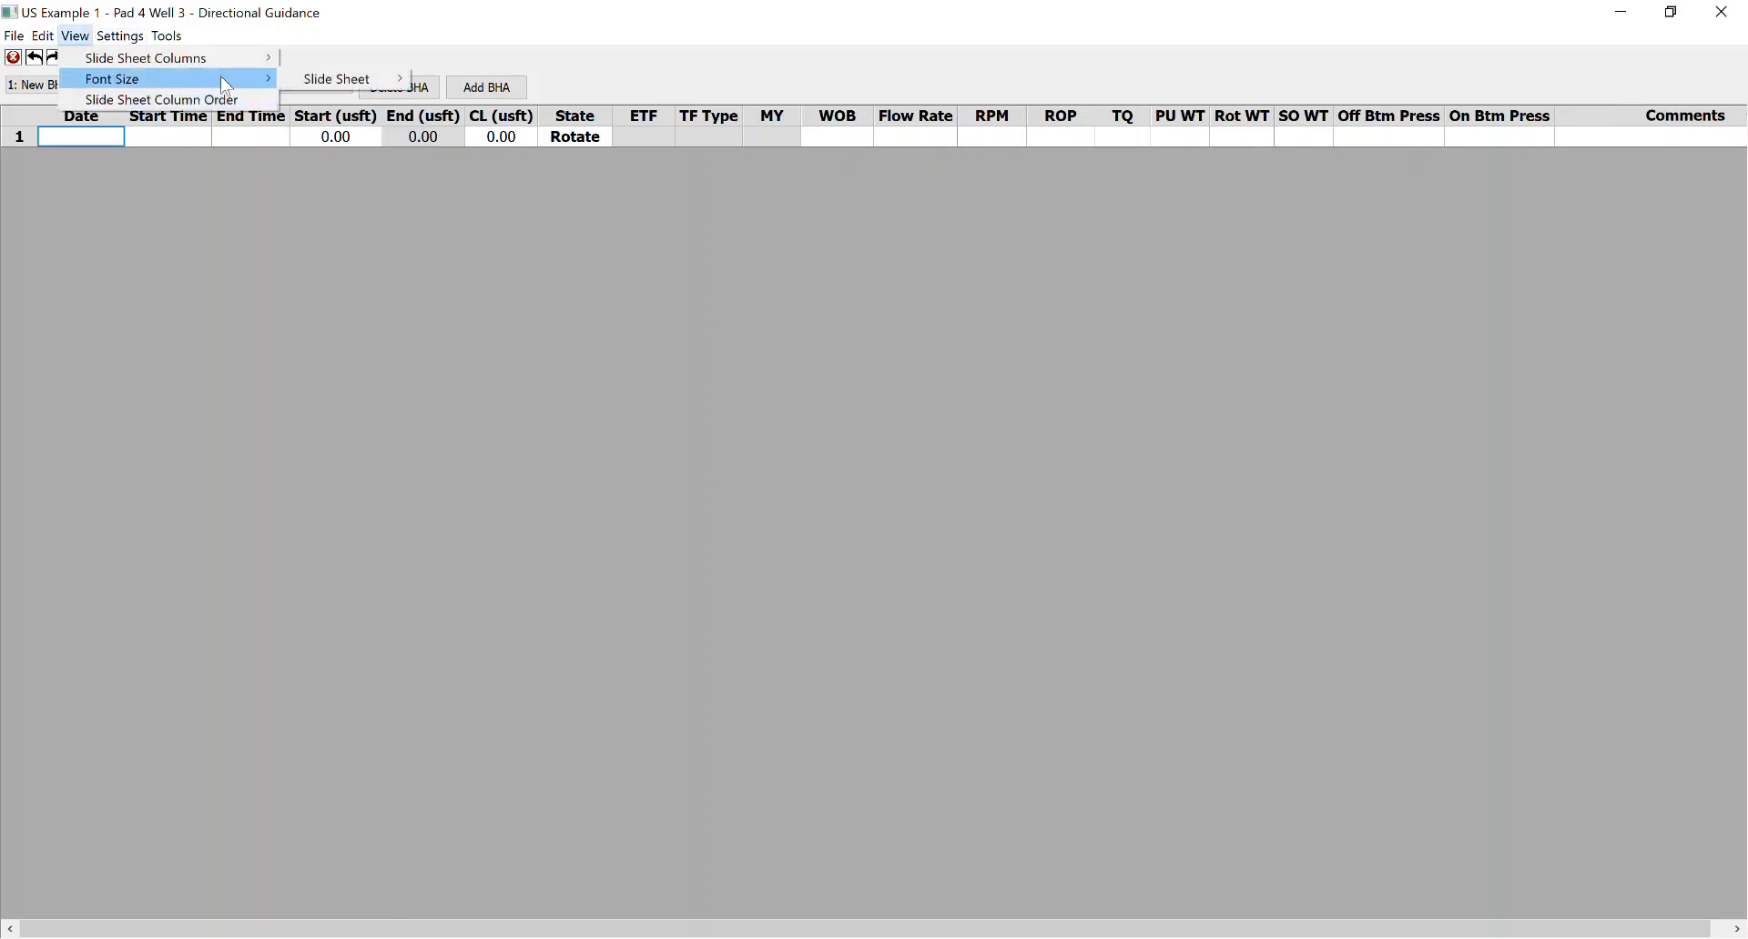
pyautogui.moveTo(365, 79)
pyautogui.click(441, 119)
pyautogui.click(75, 36)
pyautogui.moveTo(96, 82)
pyautogui.moveTo(367, 91)
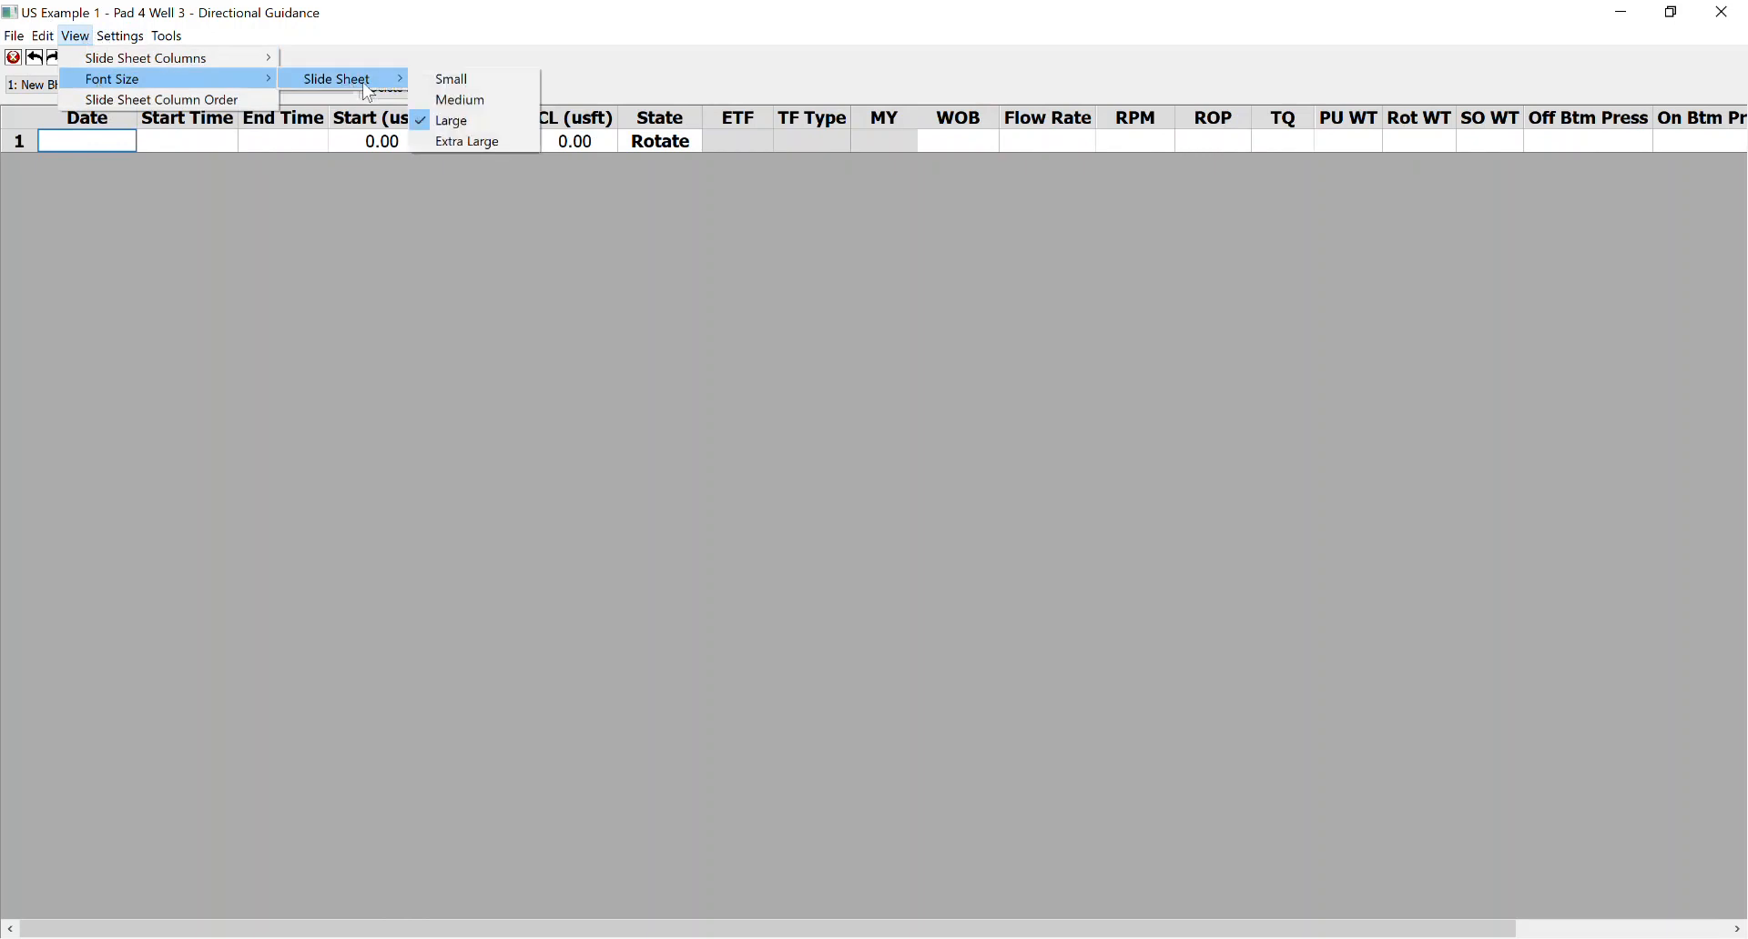
pyautogui.click(460, 100)
# Review the slide sheet's column order settings, and close them.
pyautogui.click(76, 36)
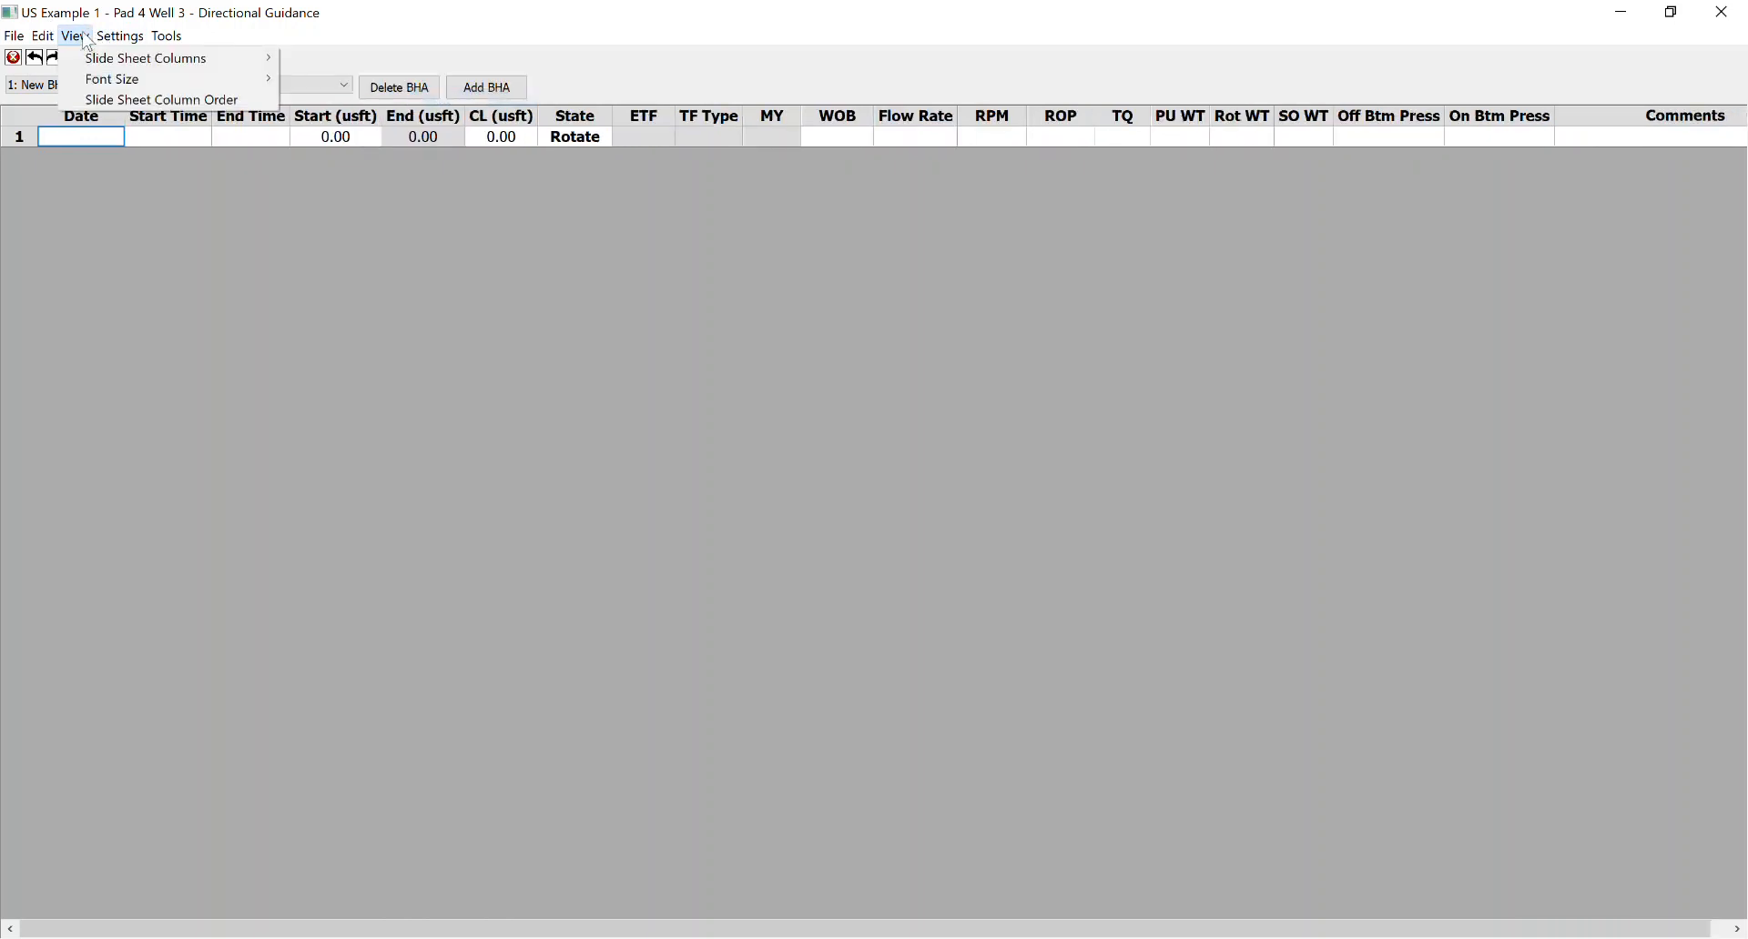
pyautogui.click(95, 100)
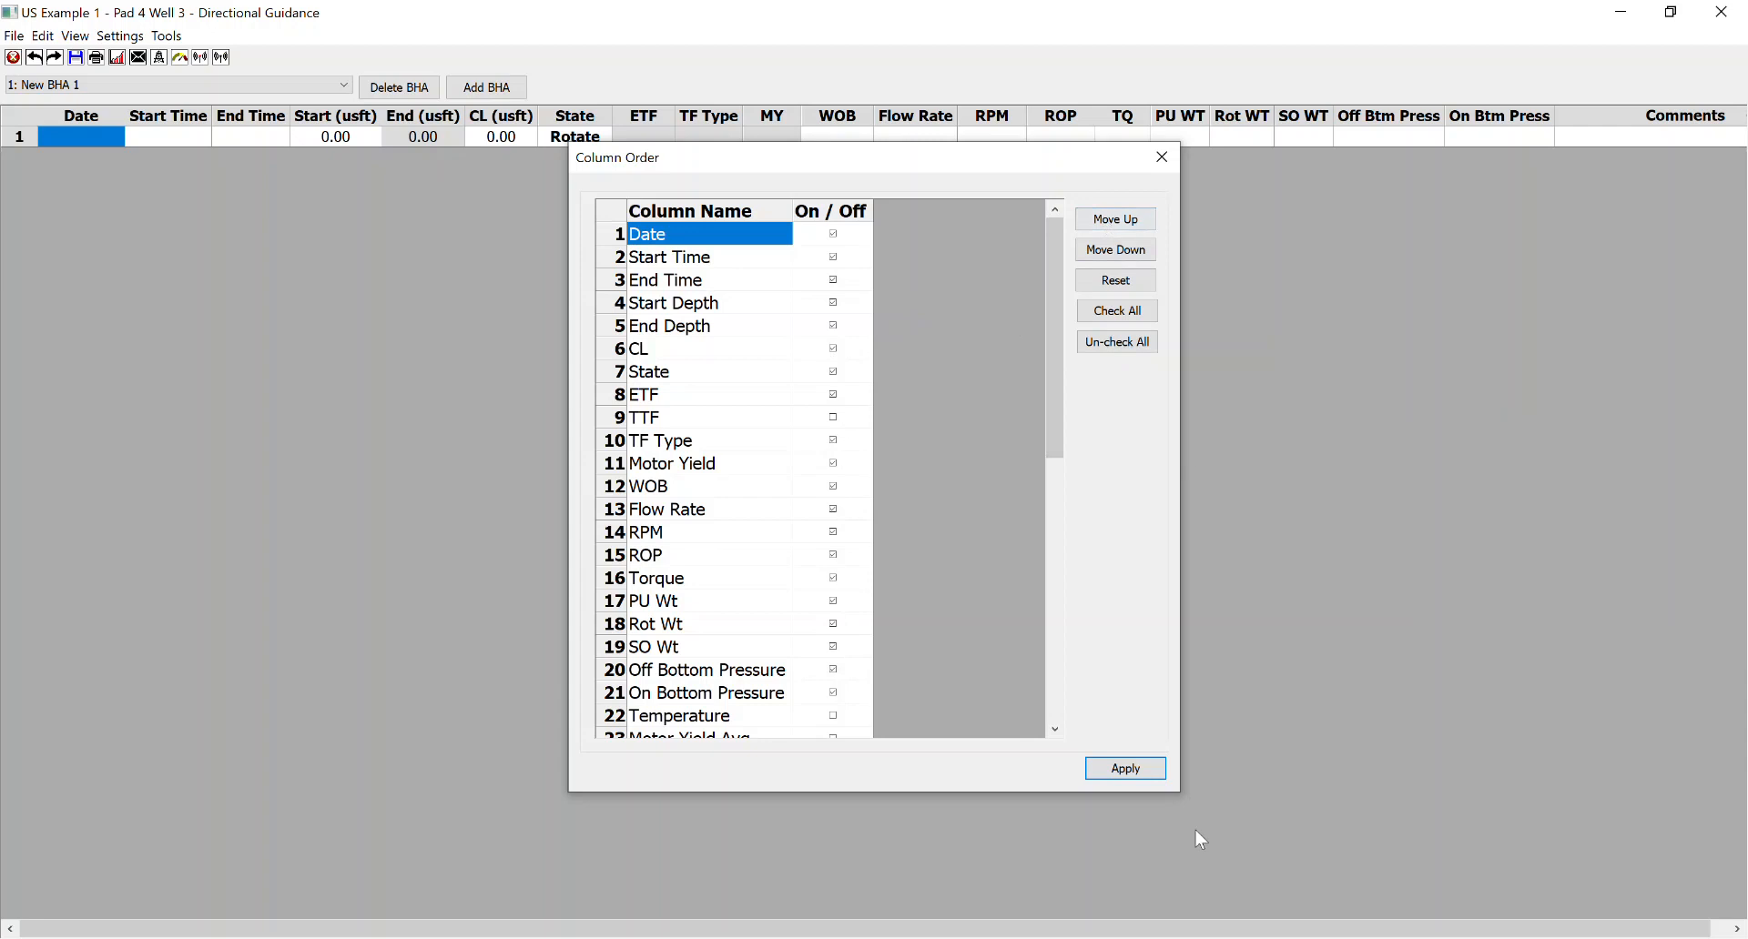
pyautogui.click(1162, 157)
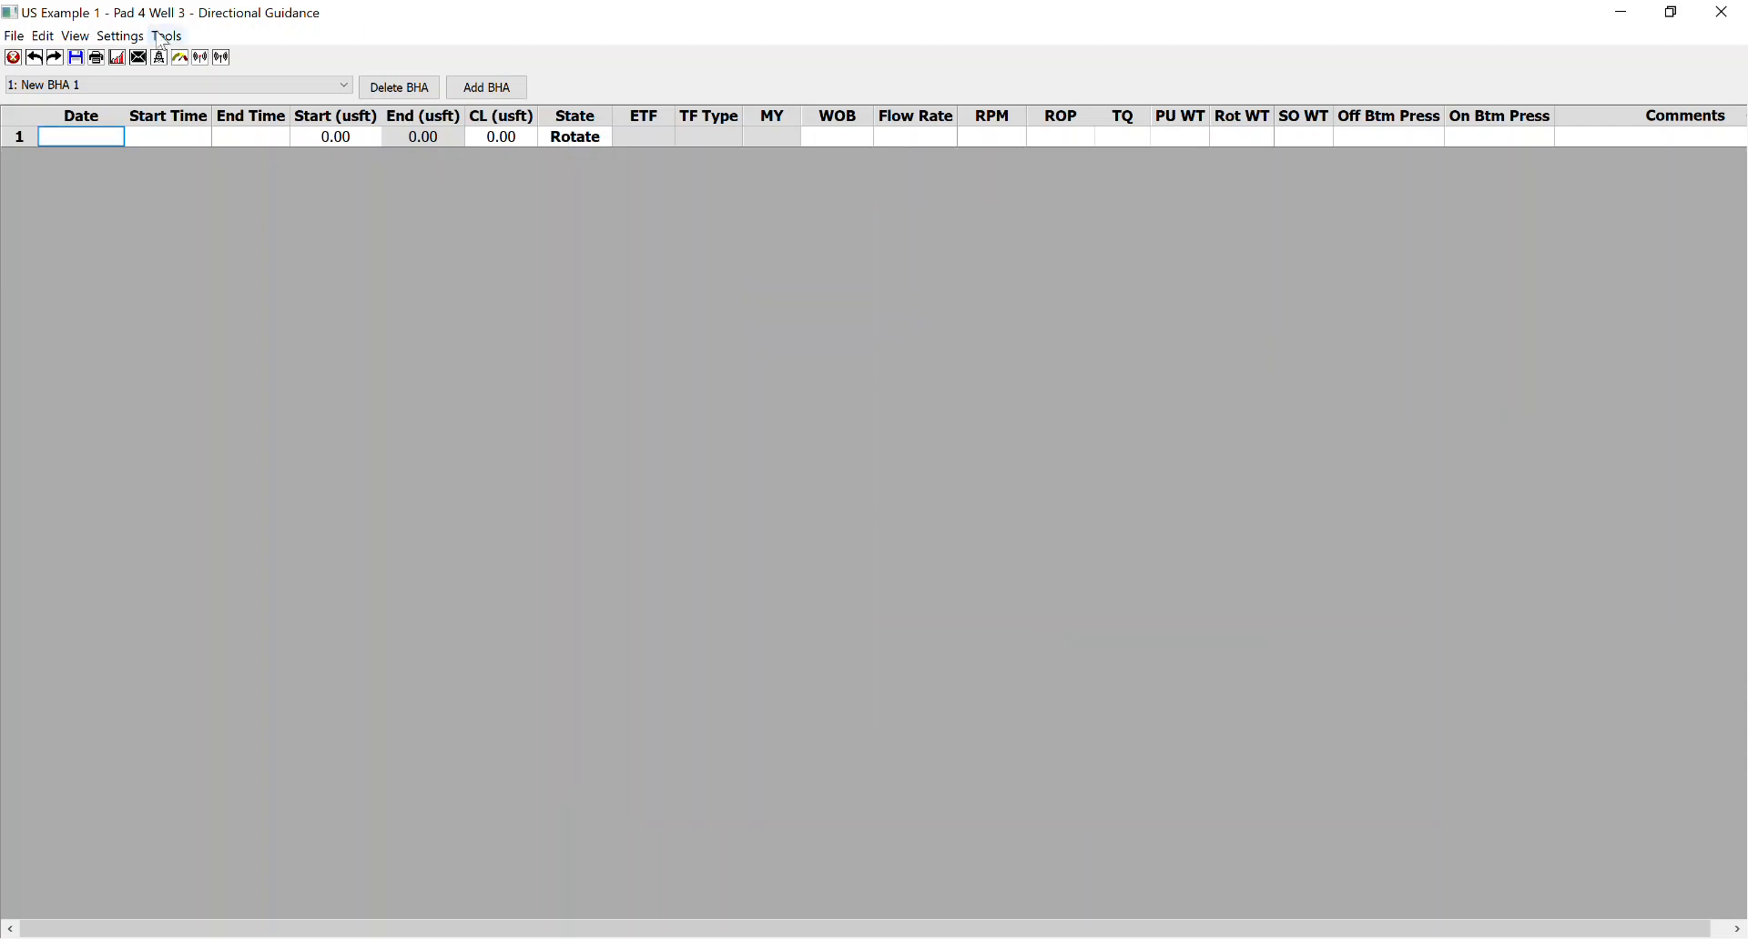
# Select Course Length as the slide record input and enter a course length of 90 usft in the first row.
pyautogui.click(75, 36)
pyautogui.moveTo(120, 37)
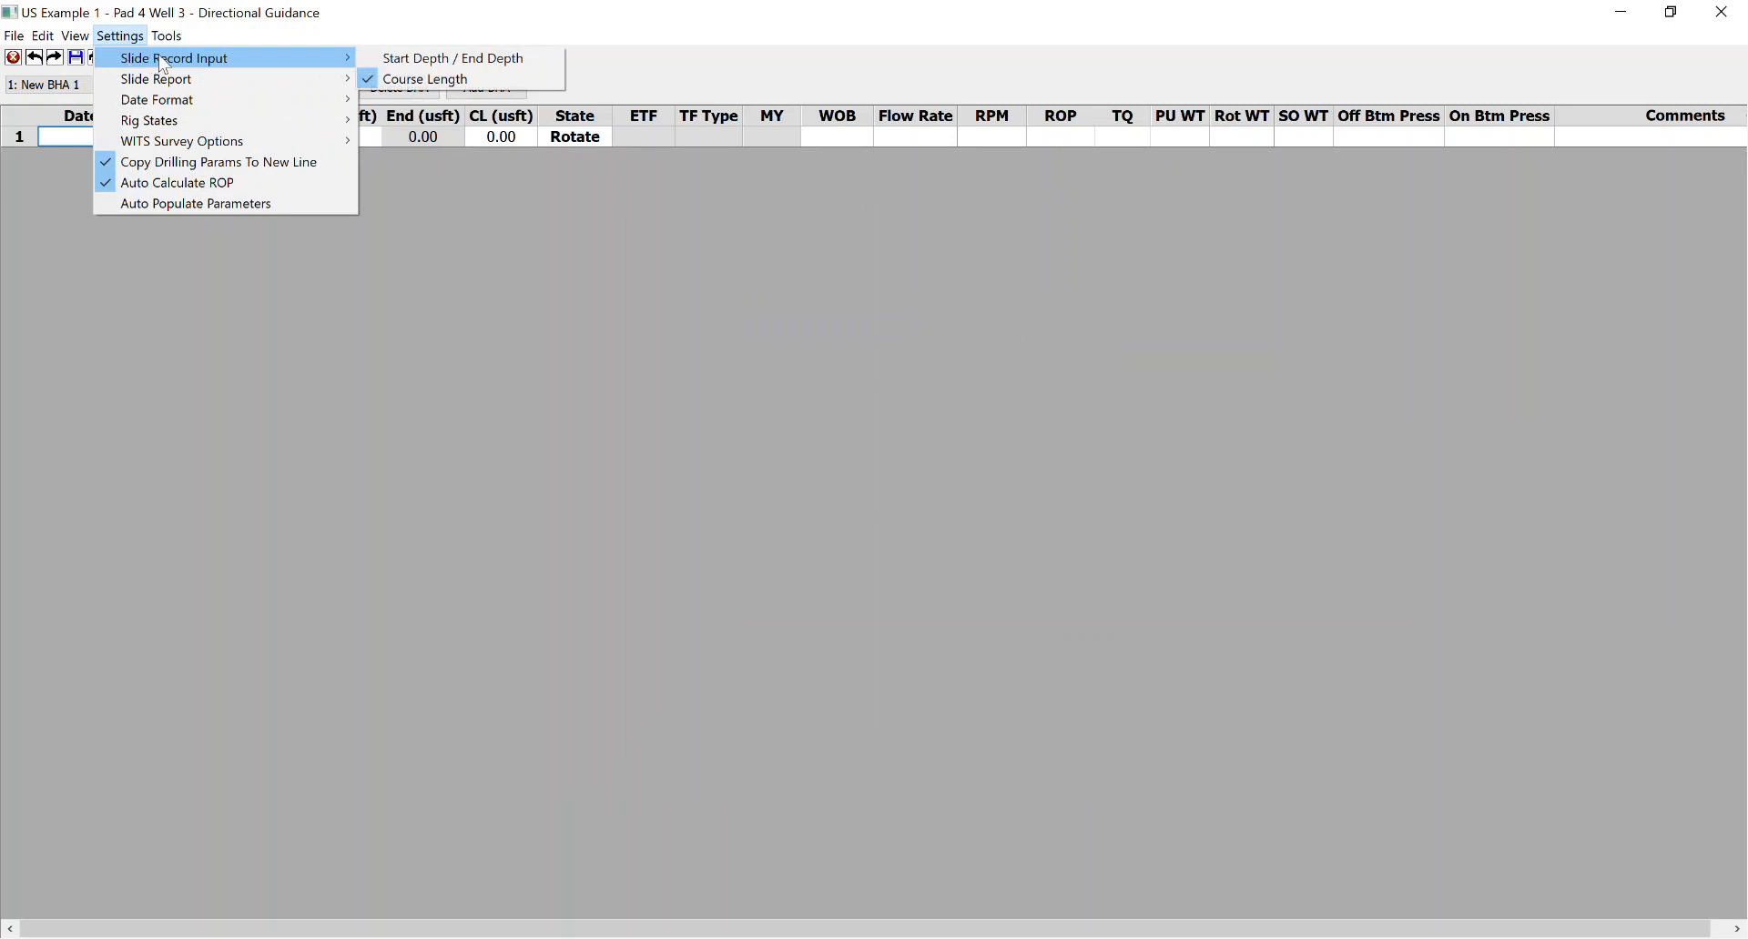
pyautogui.click(424, 81)
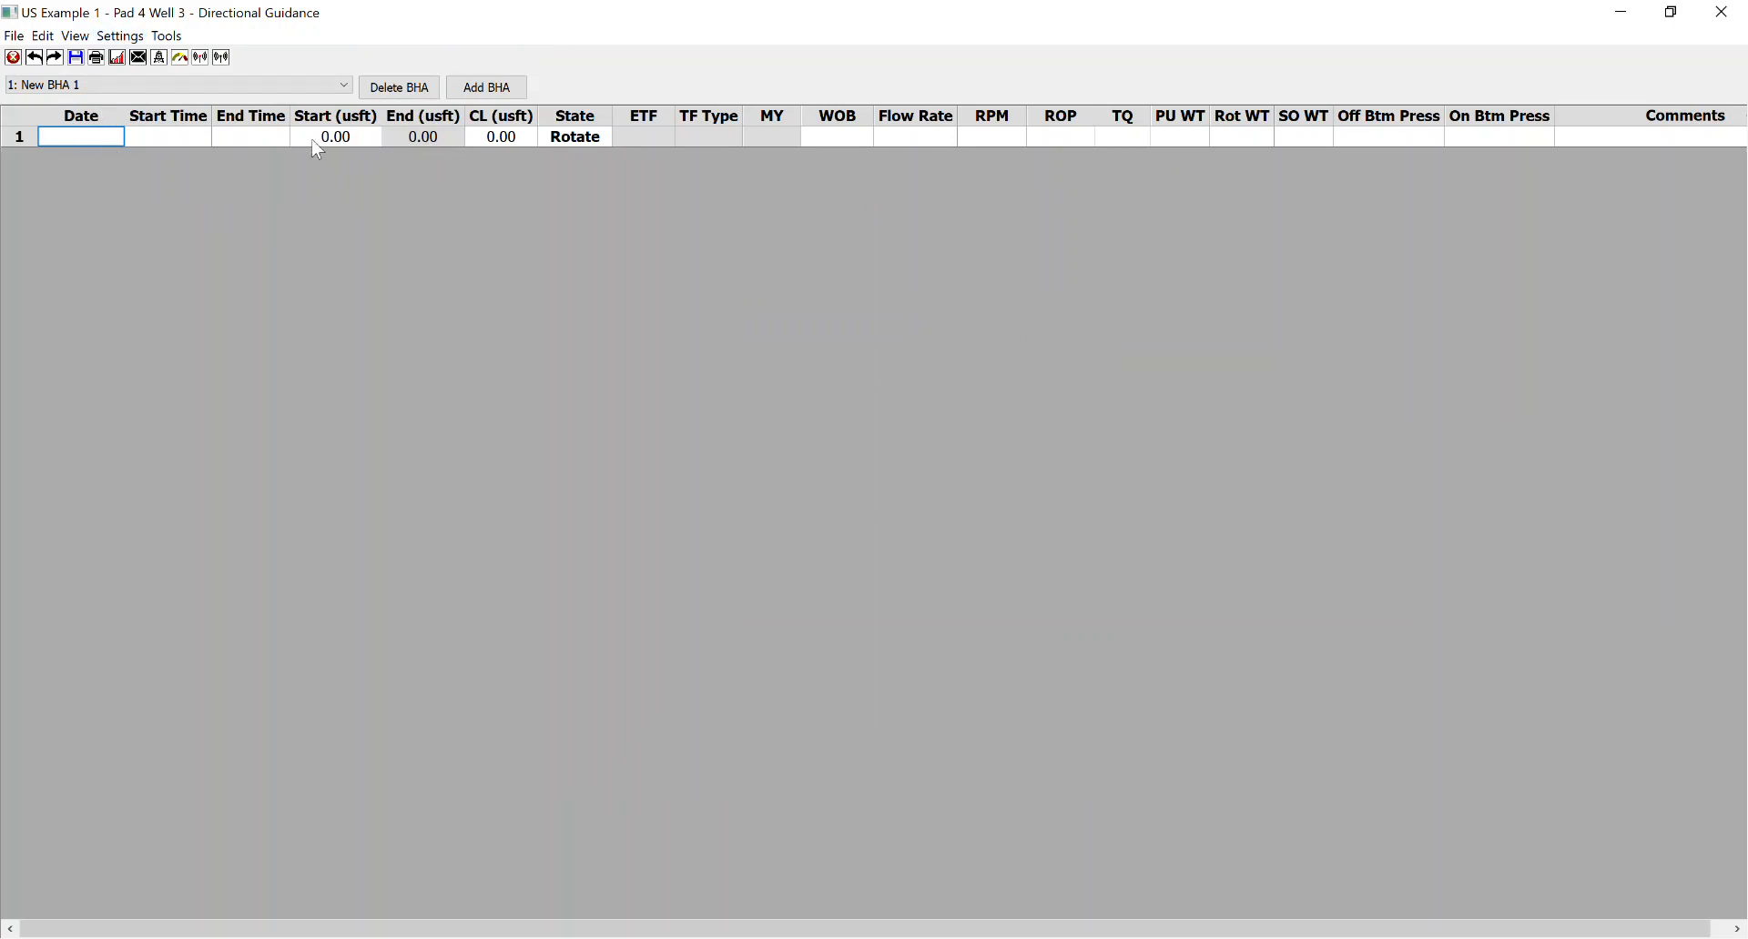
pyautogui.click(526, 141)
pyautogui.write('90')
pyautogui.press('Tab')
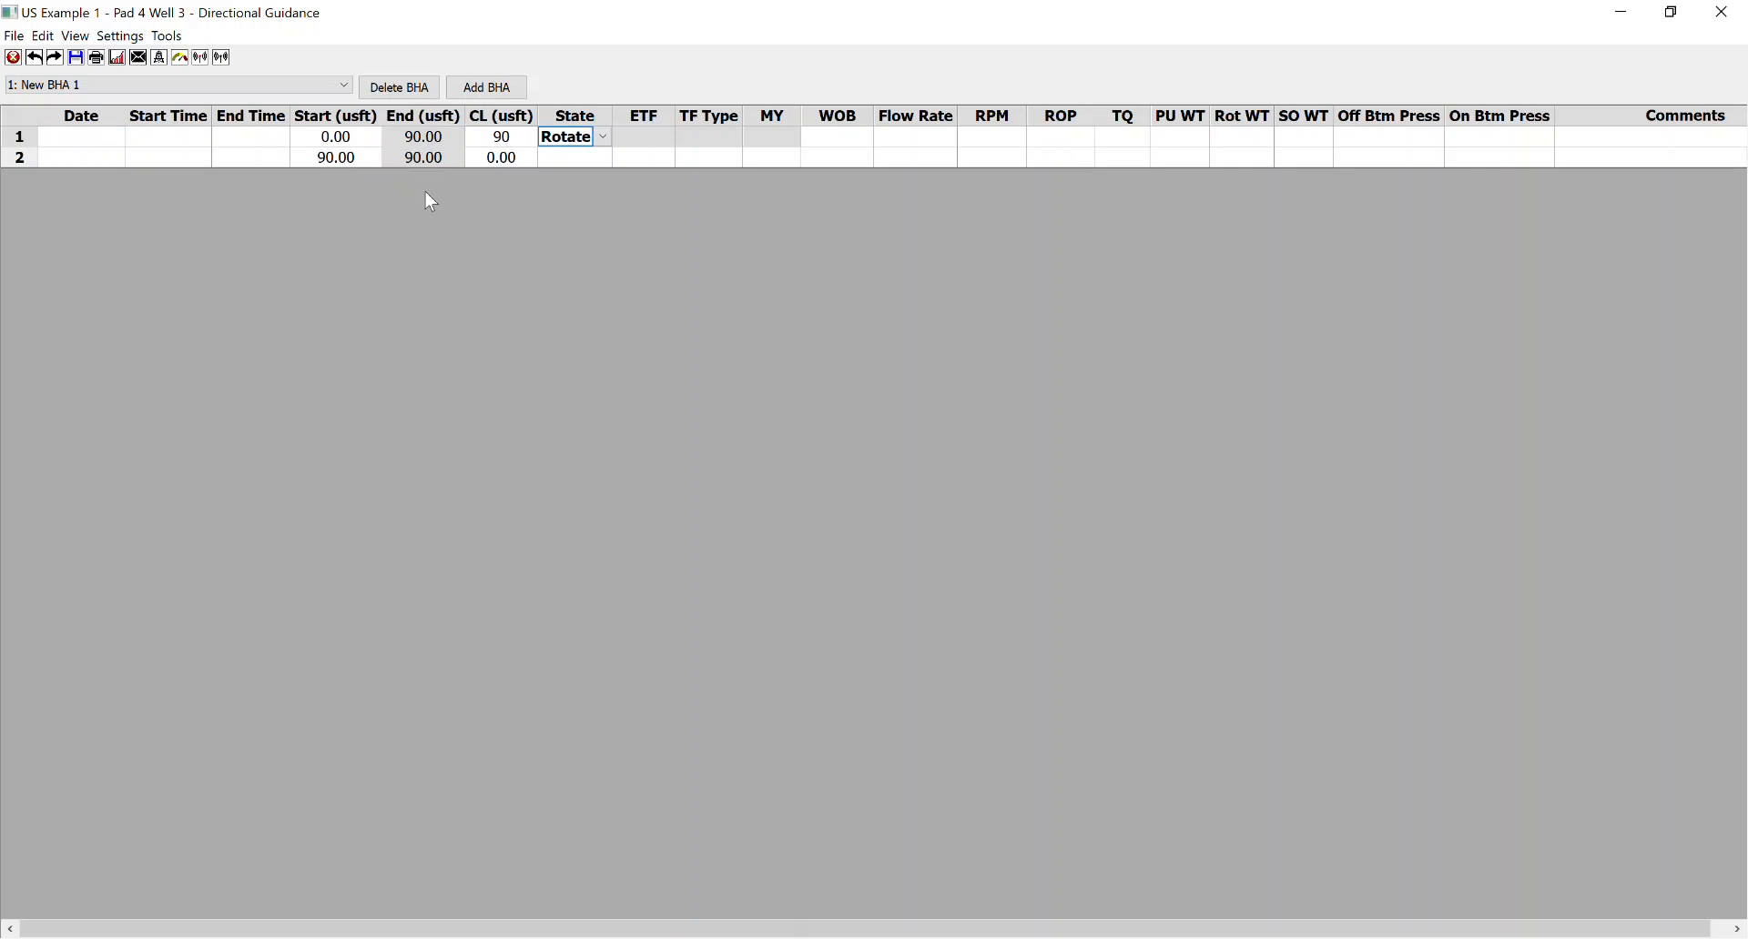
# Switch the slide record input to Start Depth / End Depth and set the second row's end depth to 180 usft.
pyautogui.click(120, 35)
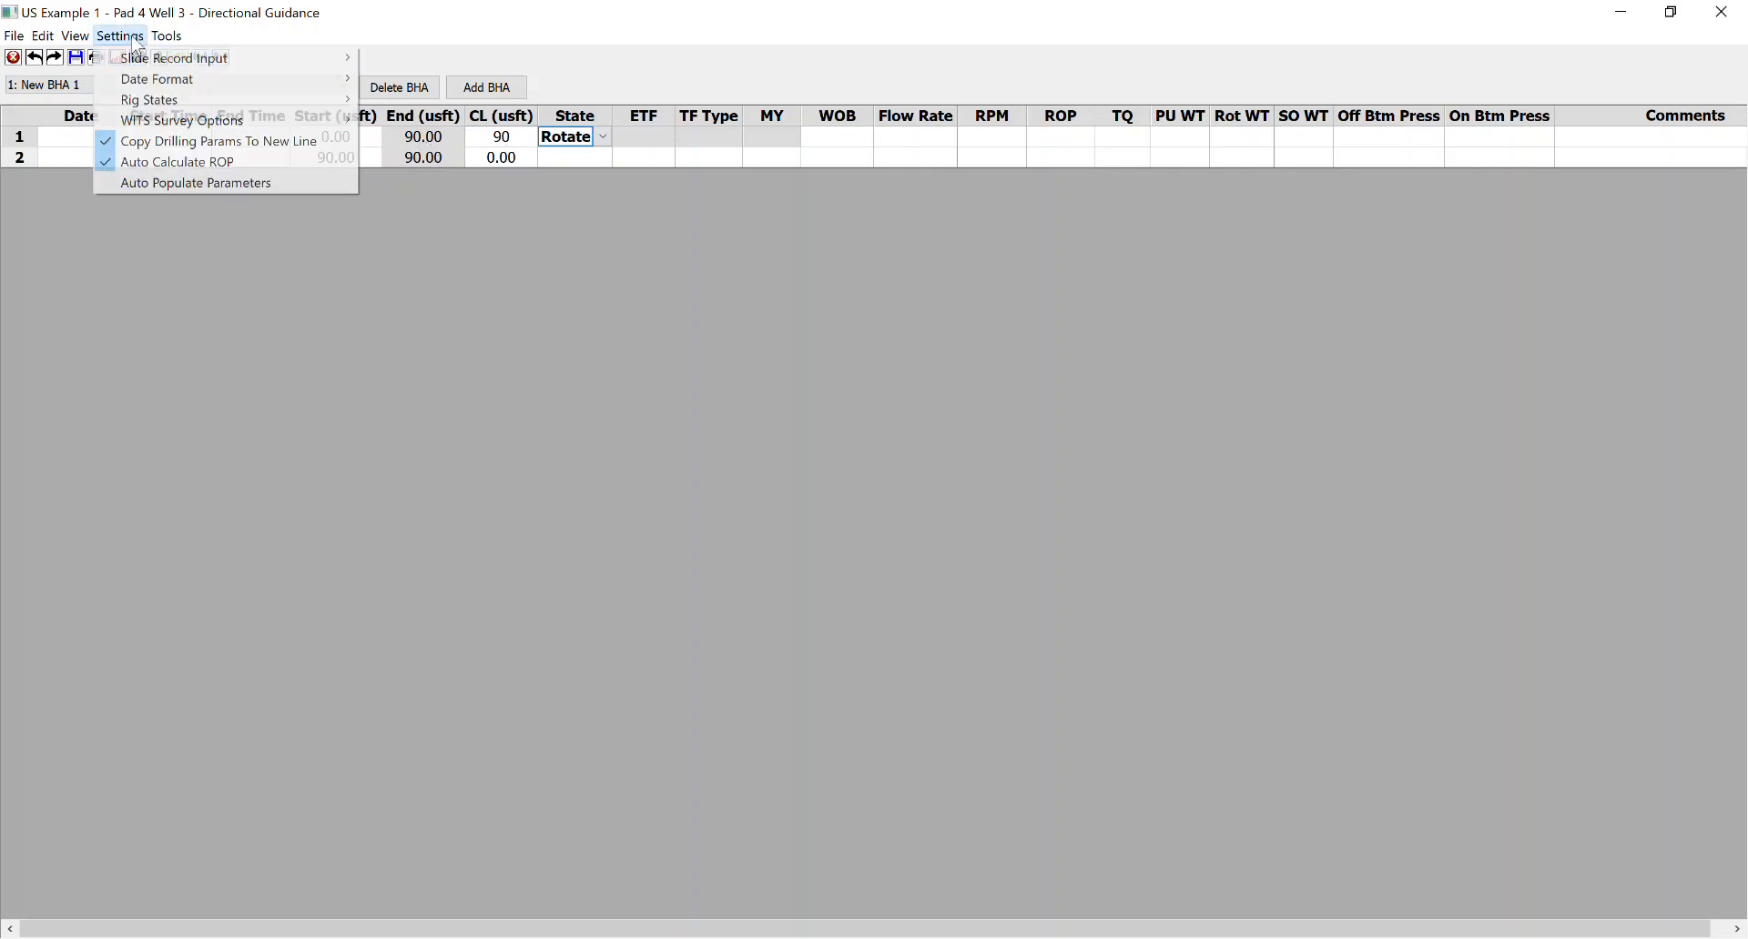
pyautogui.moveTo(150, 60)
pyautogui.click(417, 59)
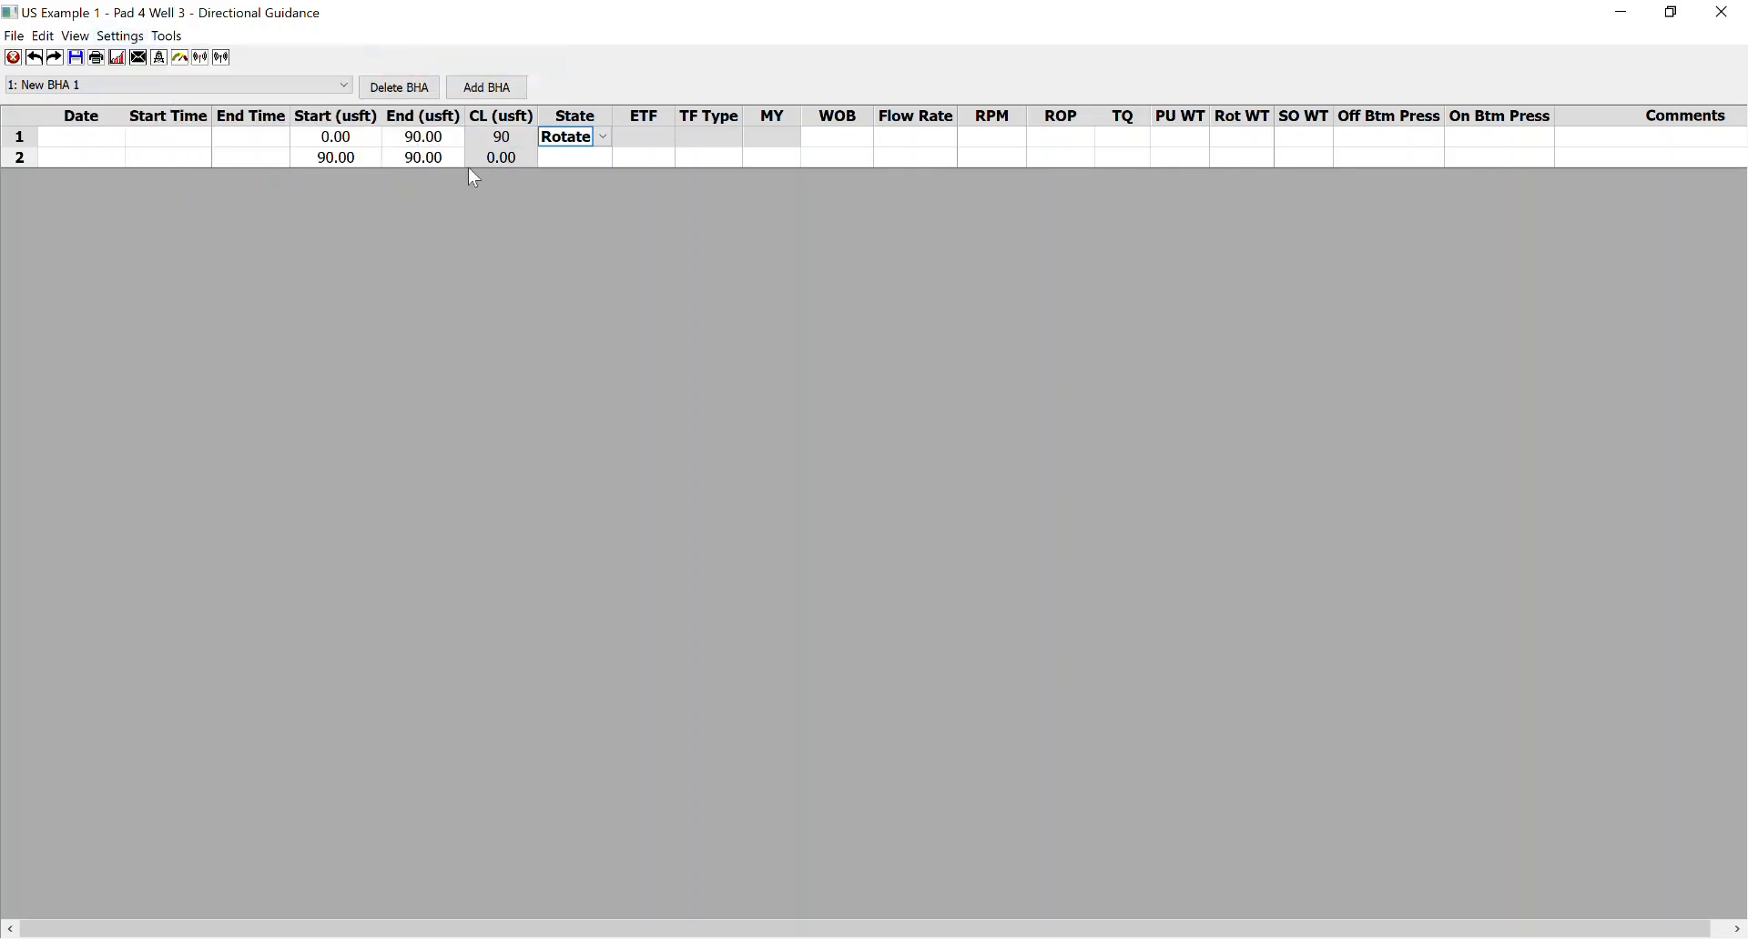
pyautogui.click(445, 159)
pyautogui.write('180')
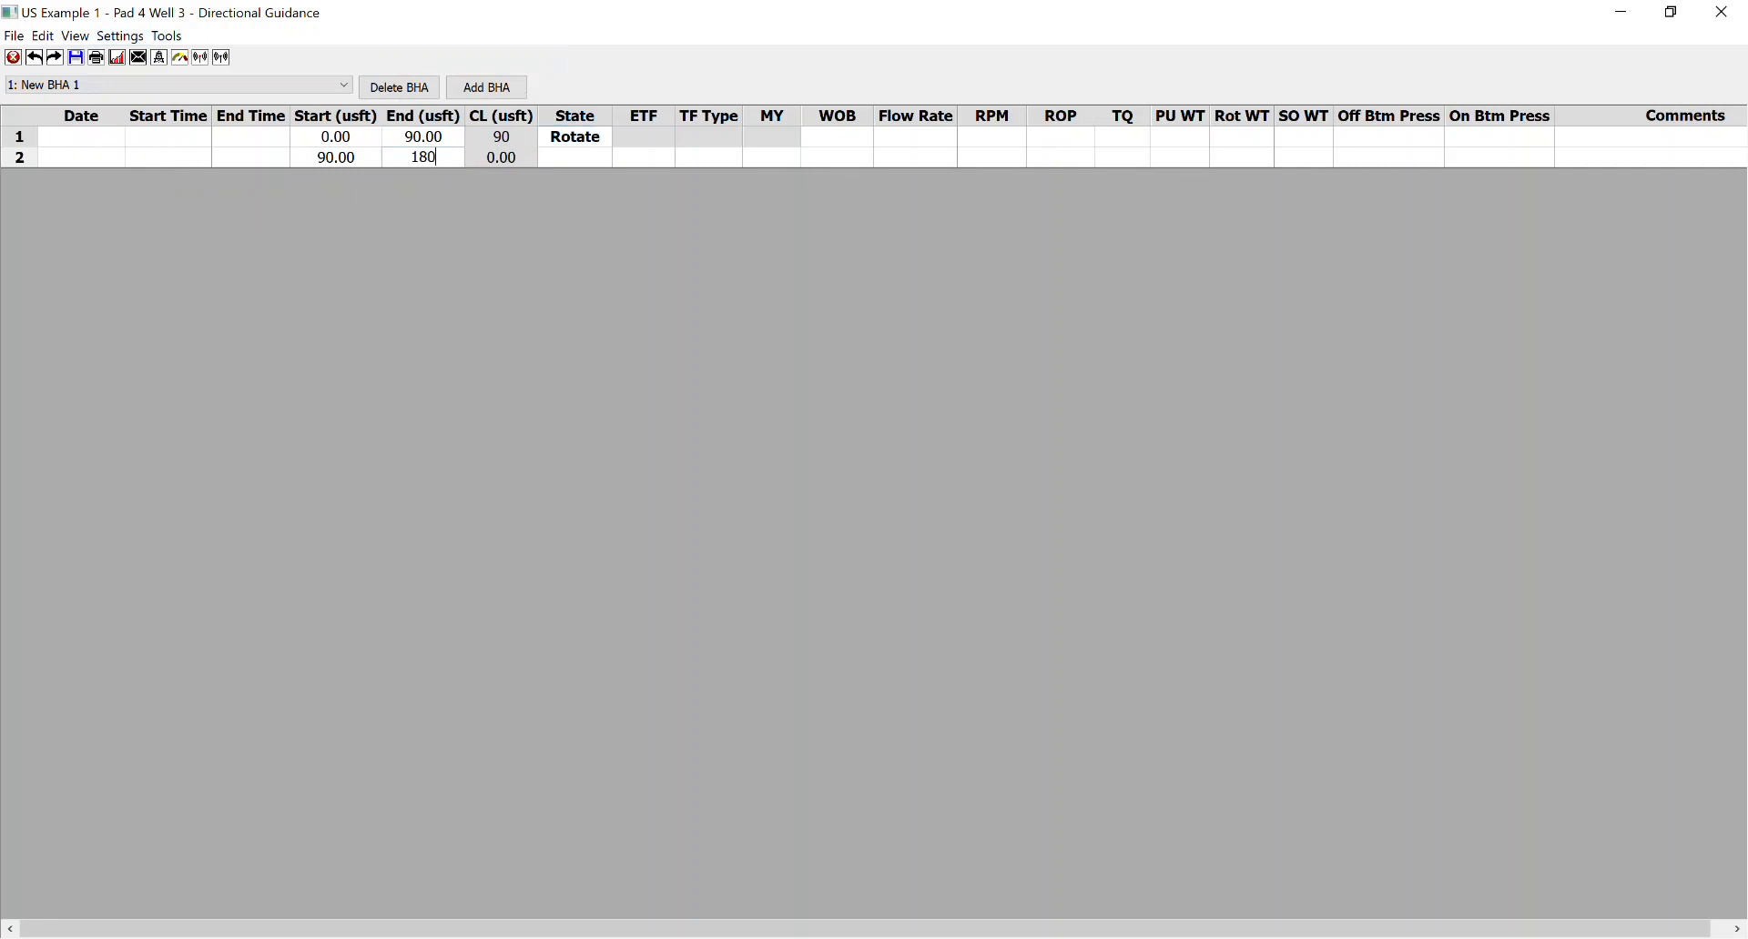
pyautogui.press('Return')
pyautogui.click(519, 162)
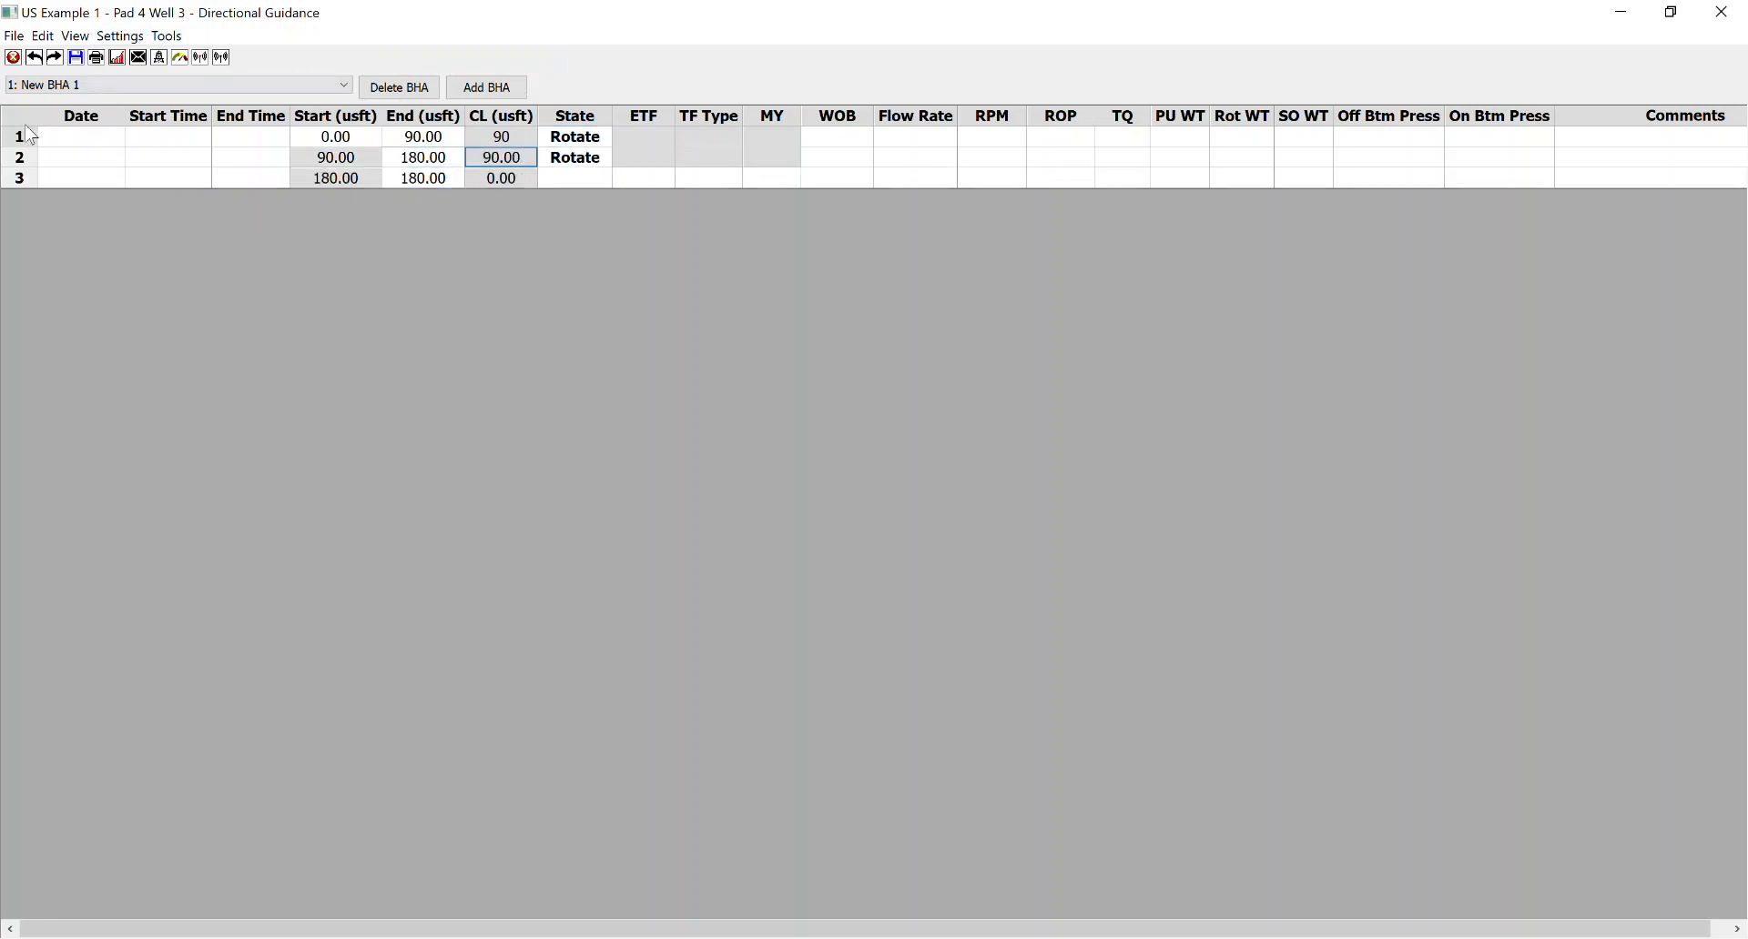
# Delete all three rows of the slide sheet.
pyautogui.moveTo(19, 137); pyautogui.dragTo(25, 175)
pyautogui.press('Delete')
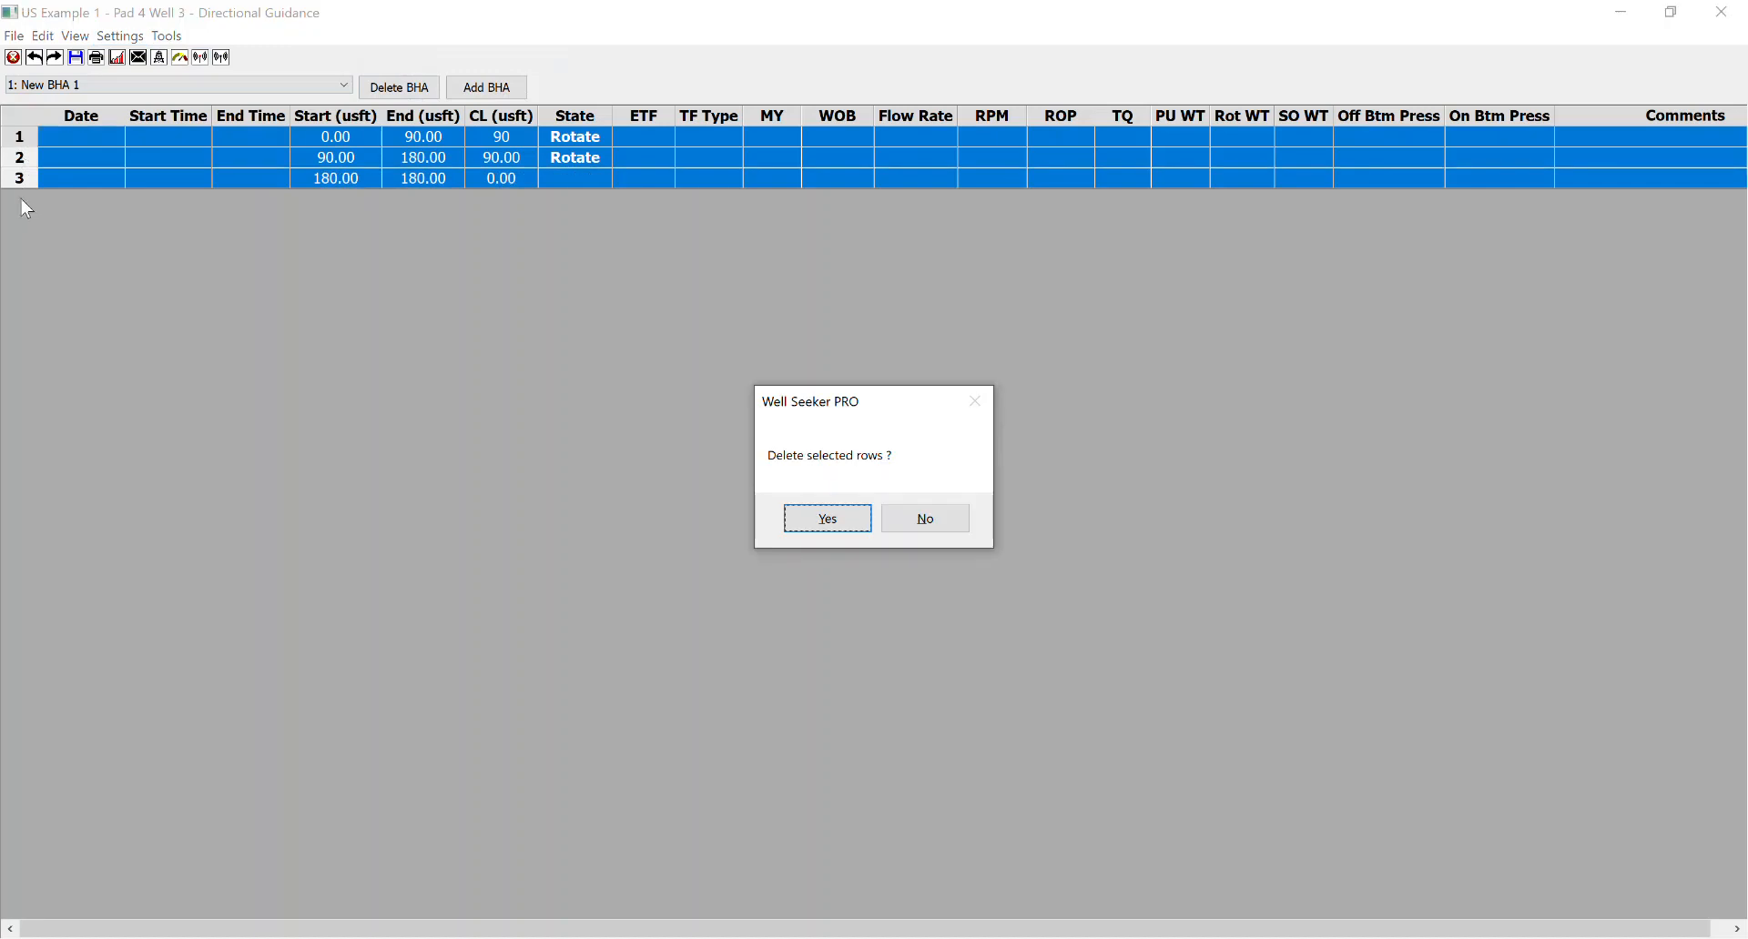
pyautogui.press('Return')
# Set the slide record input back to Course Length.
pyautogui.click(127, 37)
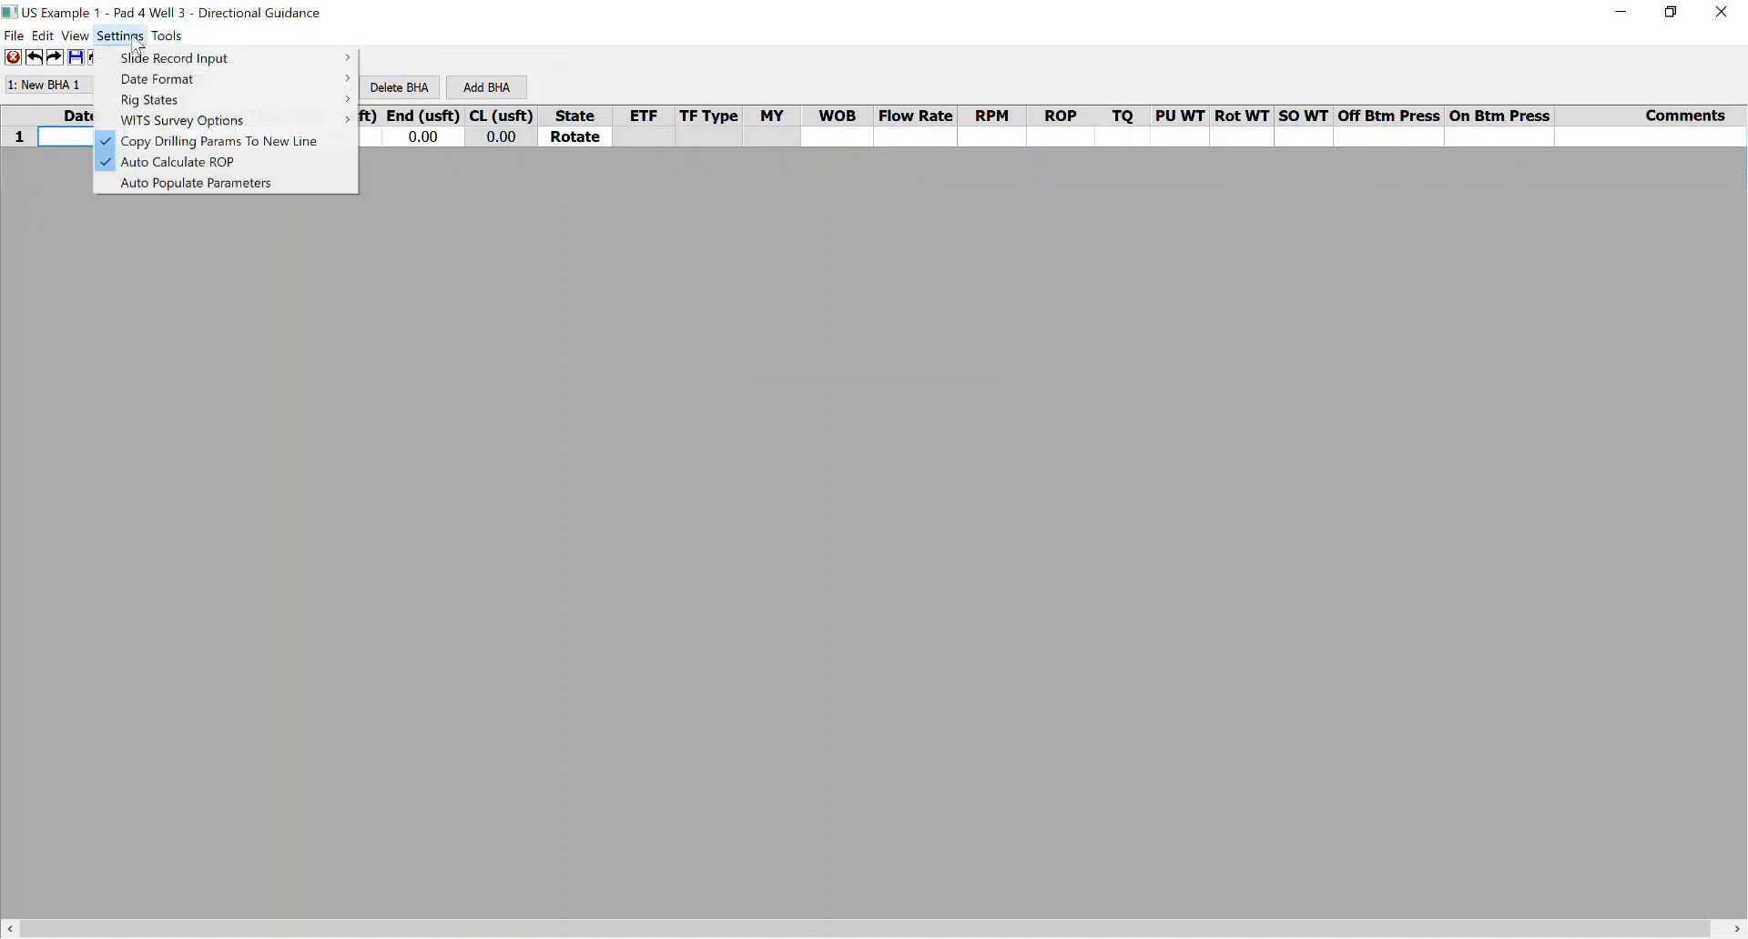
pyautogui.moveTo(147, 61)
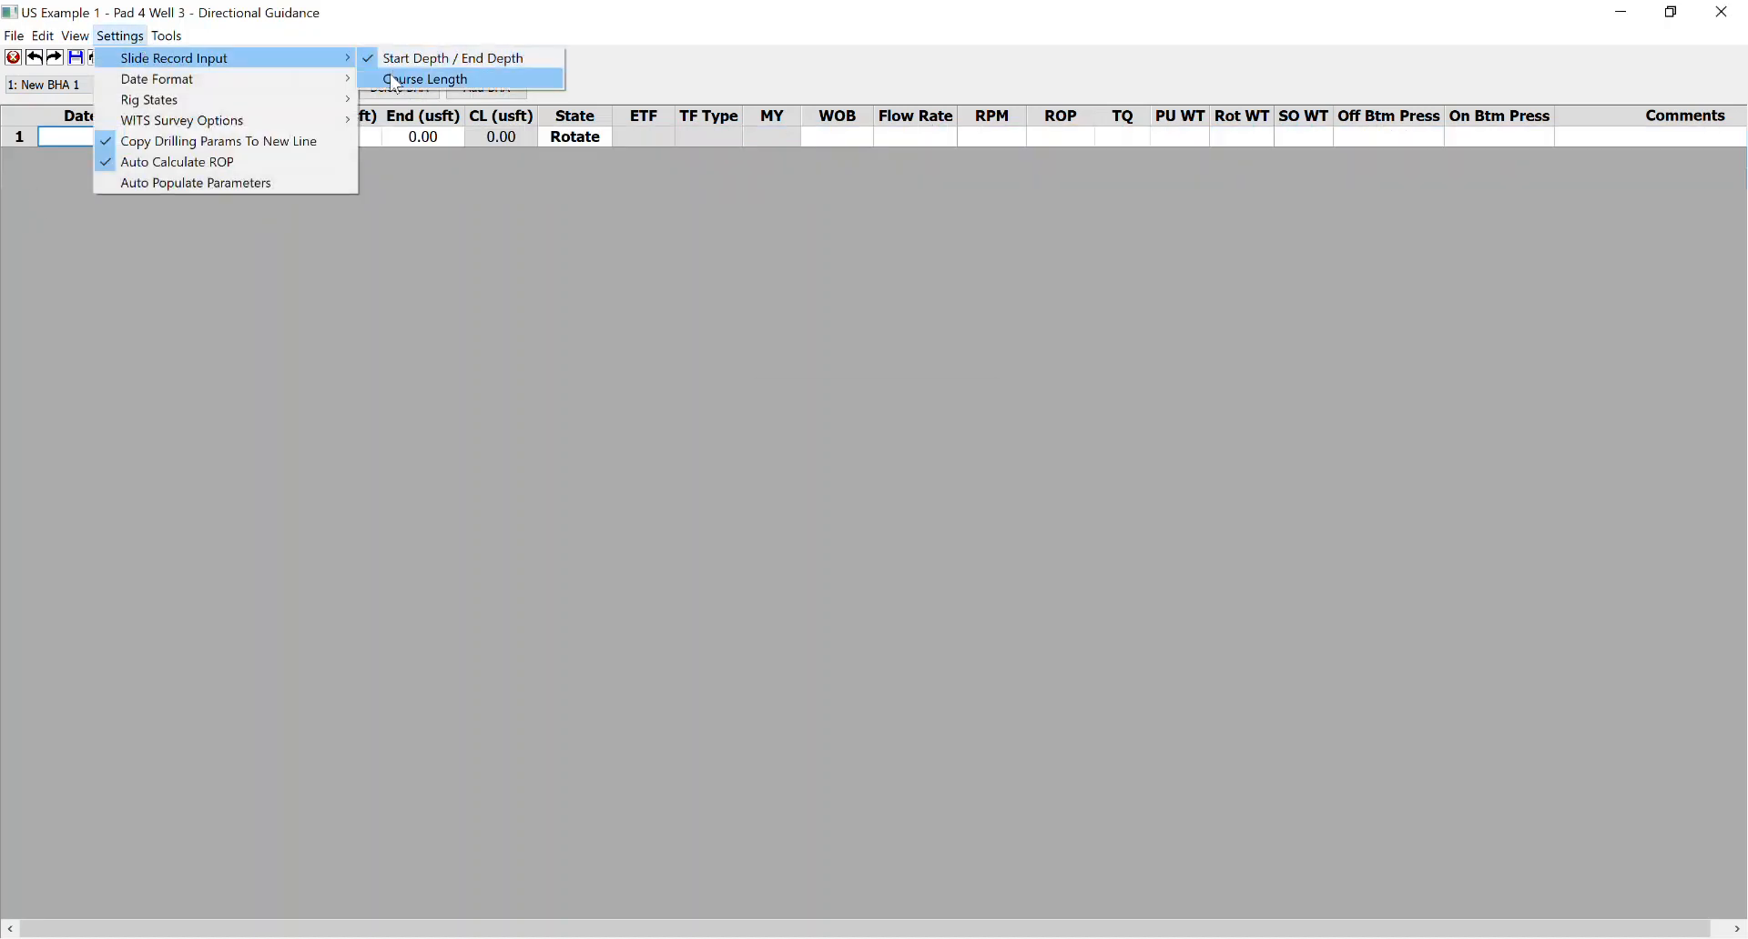
pyautogui.click(419, 79)
pyautogui.click(121, 37)
pyautogui.moveTo(143, 86)
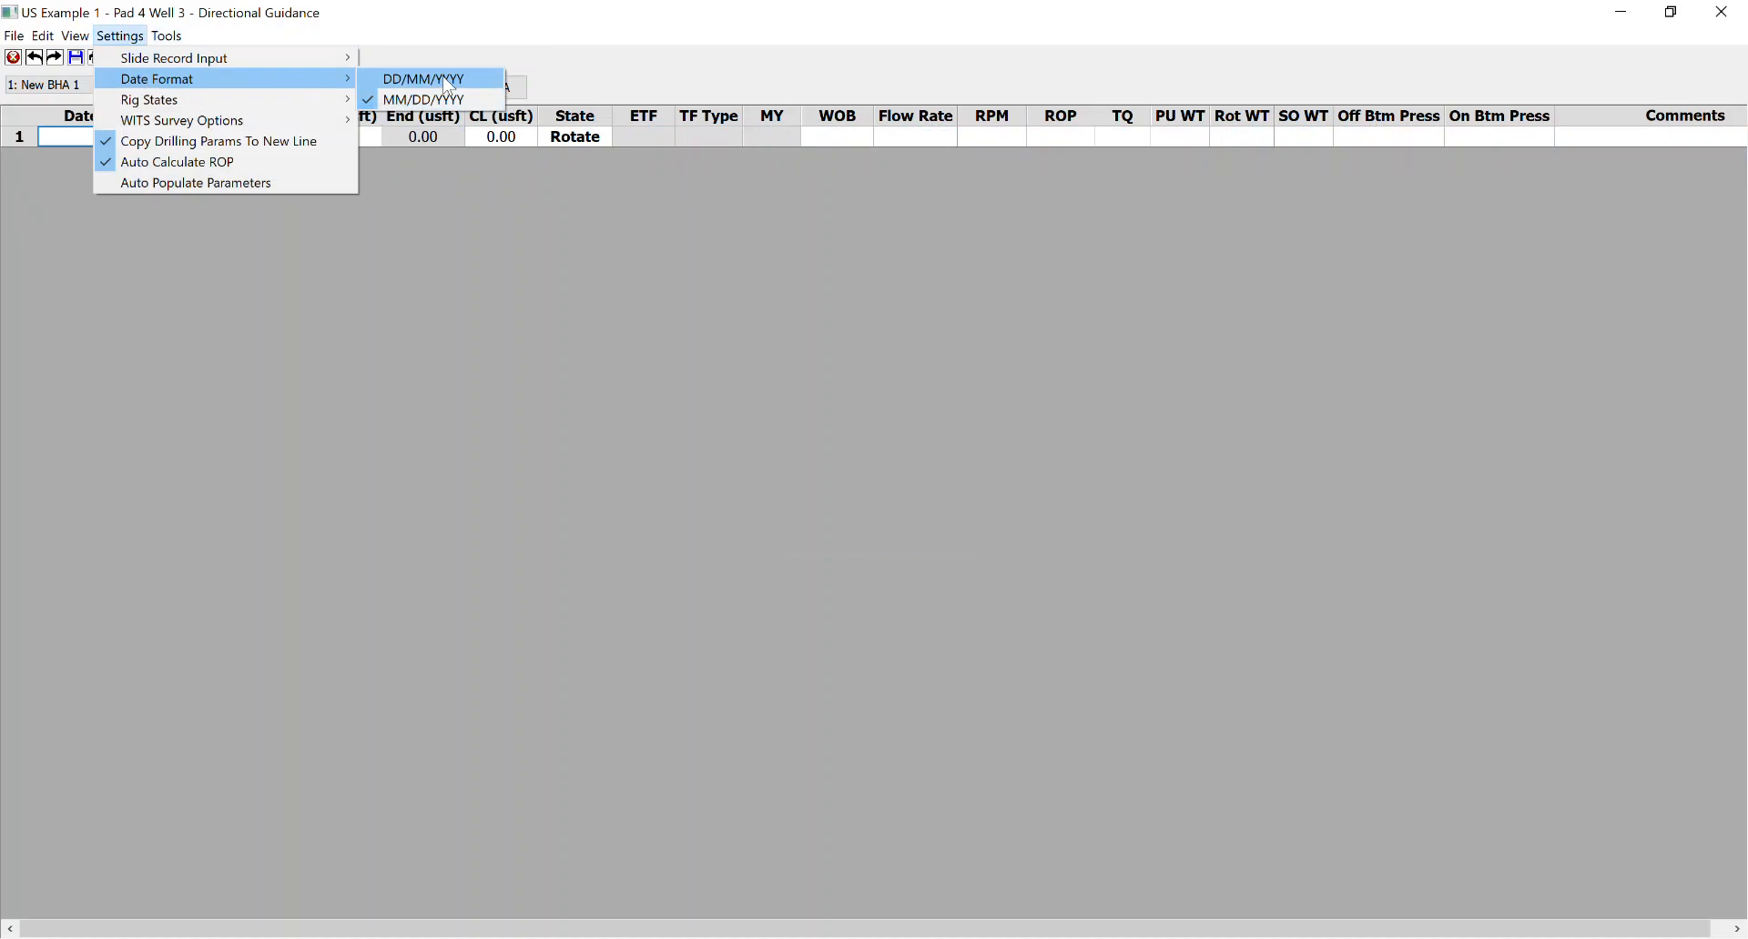
# View the Motor Yields table of the slide sheet, and close it.
pyautogui.moveTo(168, 37)
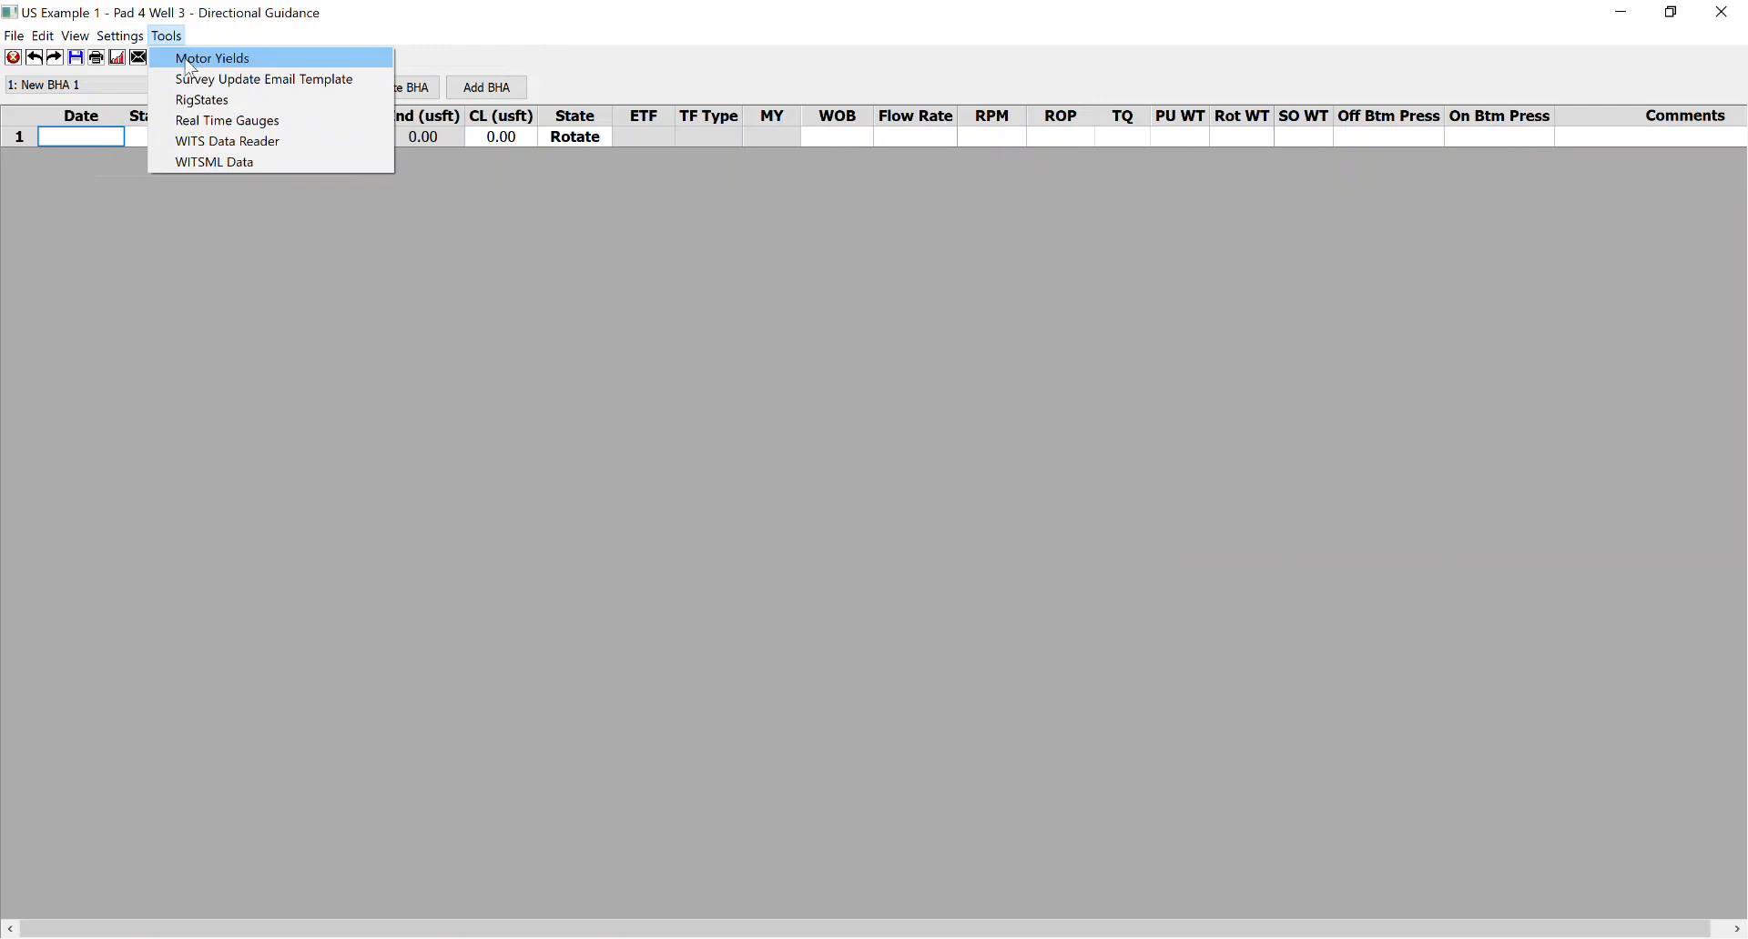
pyautogui.click(186, 60)
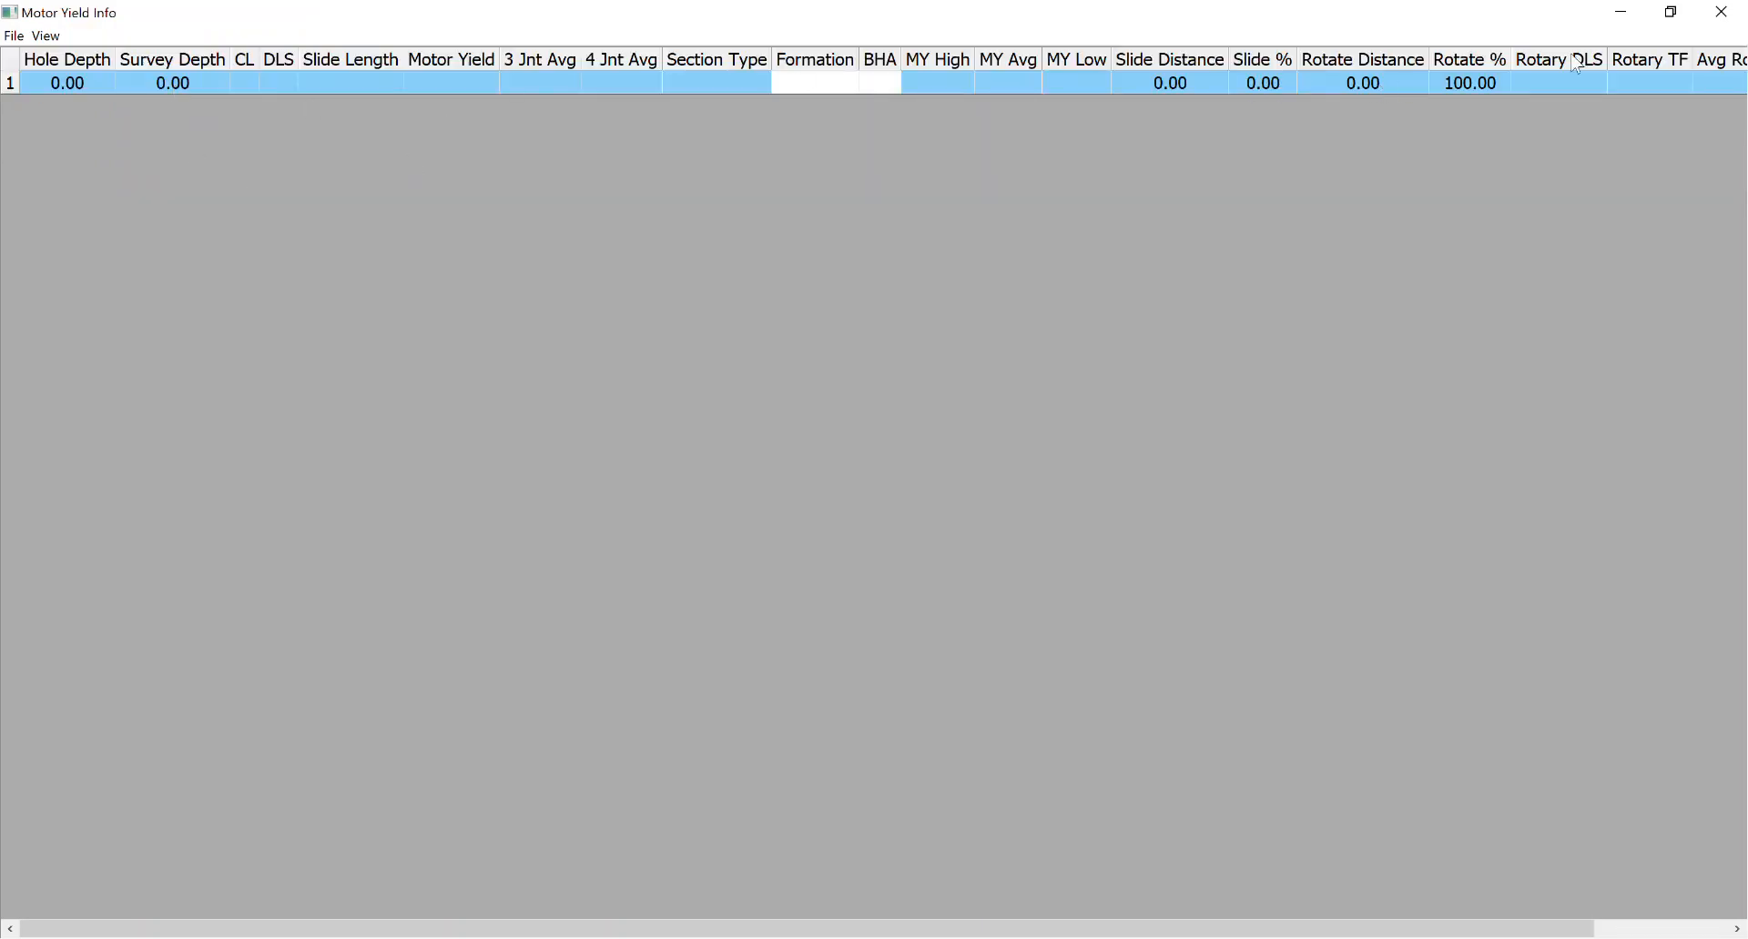
pyautogui.click(1730, 17)
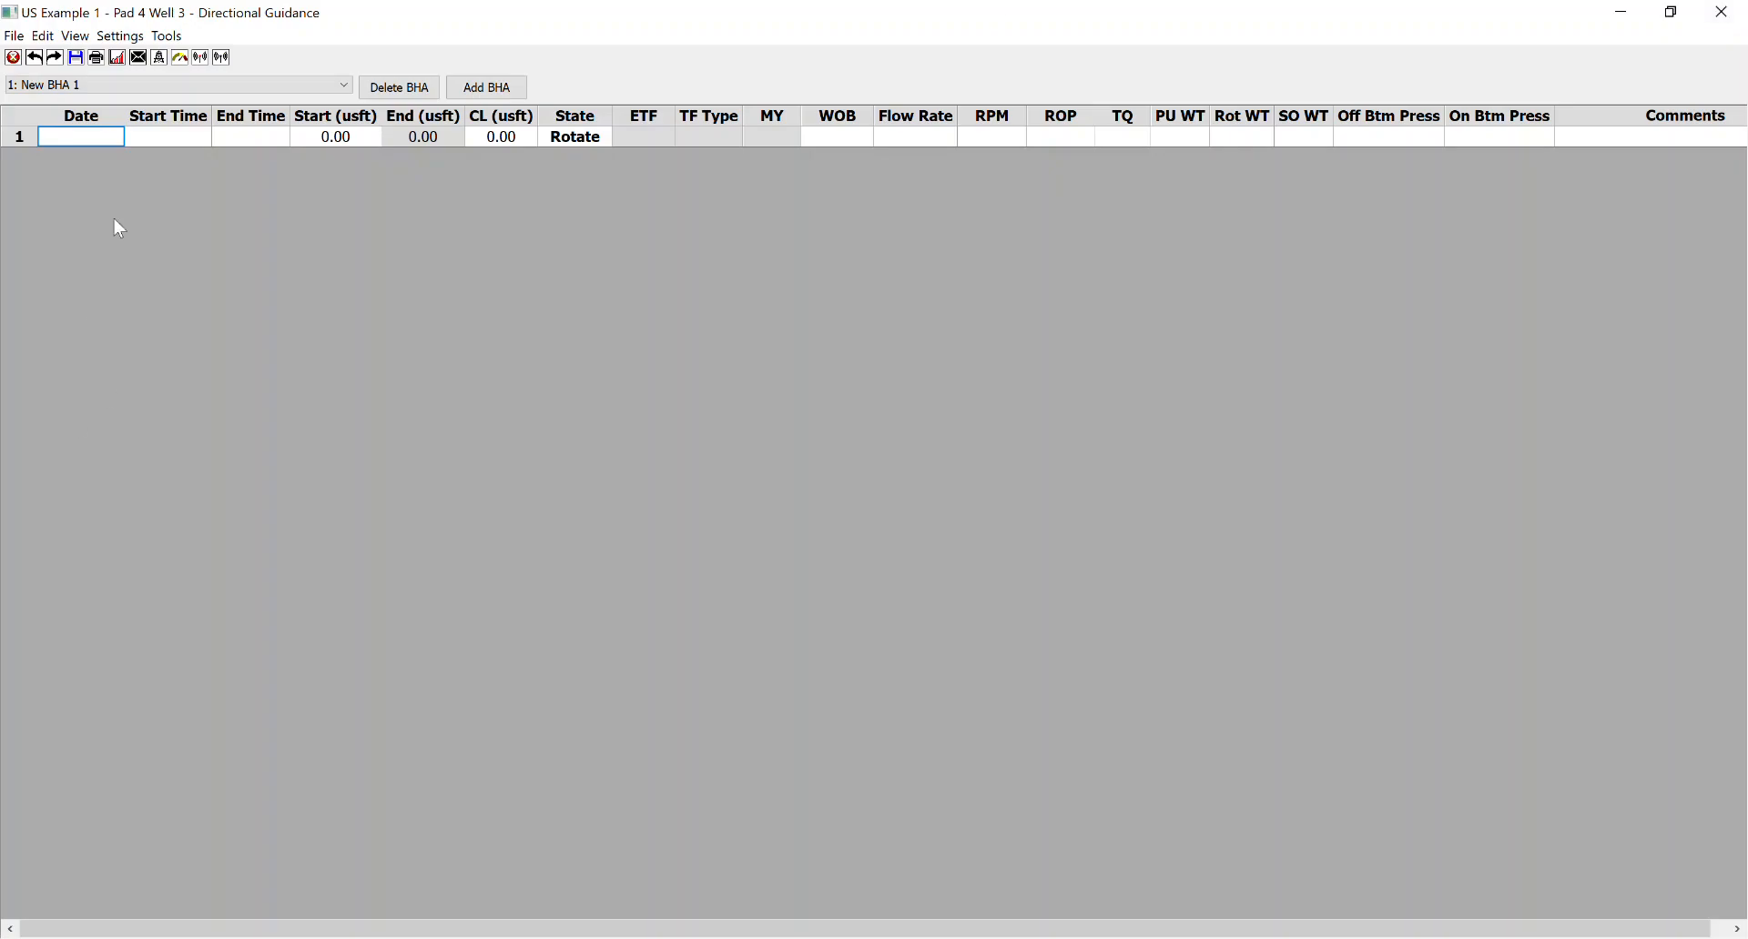
# Enter the date 03/02/2020, start time 12:00 and end time 12:30 in the first row of the slide sheet.
pyautogui.click(156, 134)
pyautogui.click(84, 139)
pyautogui.write('03/02/2020')
pyautogui.press('Tab')
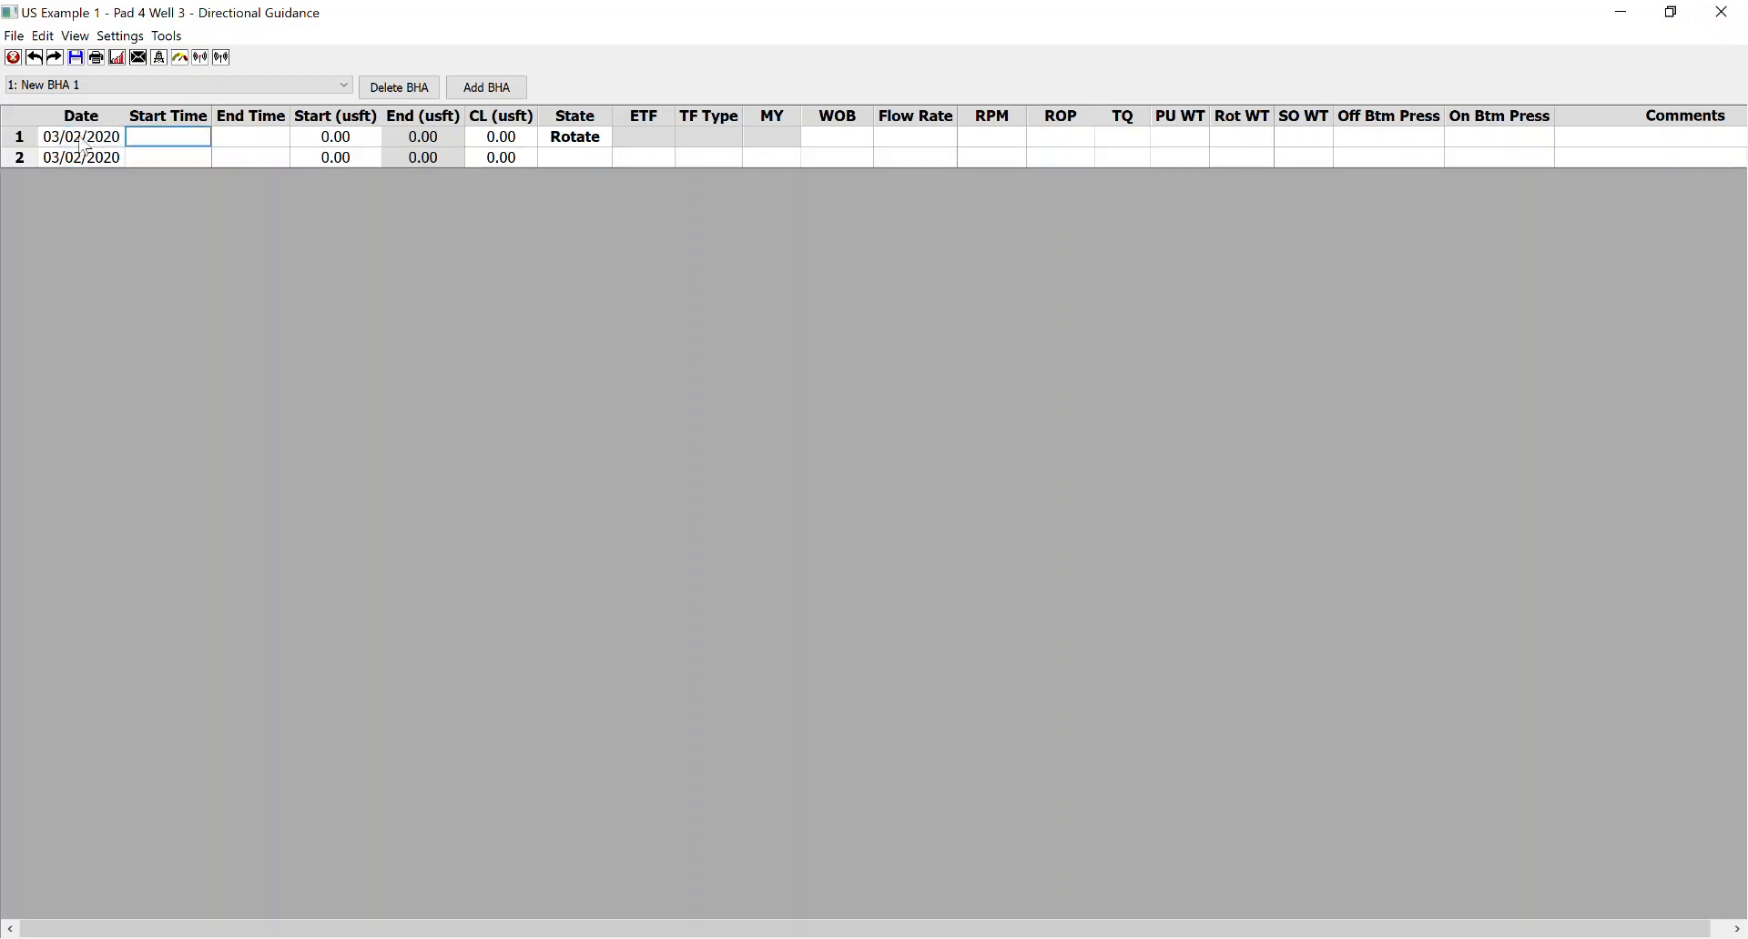
pyautogui.write('1200')
pyautogui.press('Tab')
pyautogui.write('12:3')
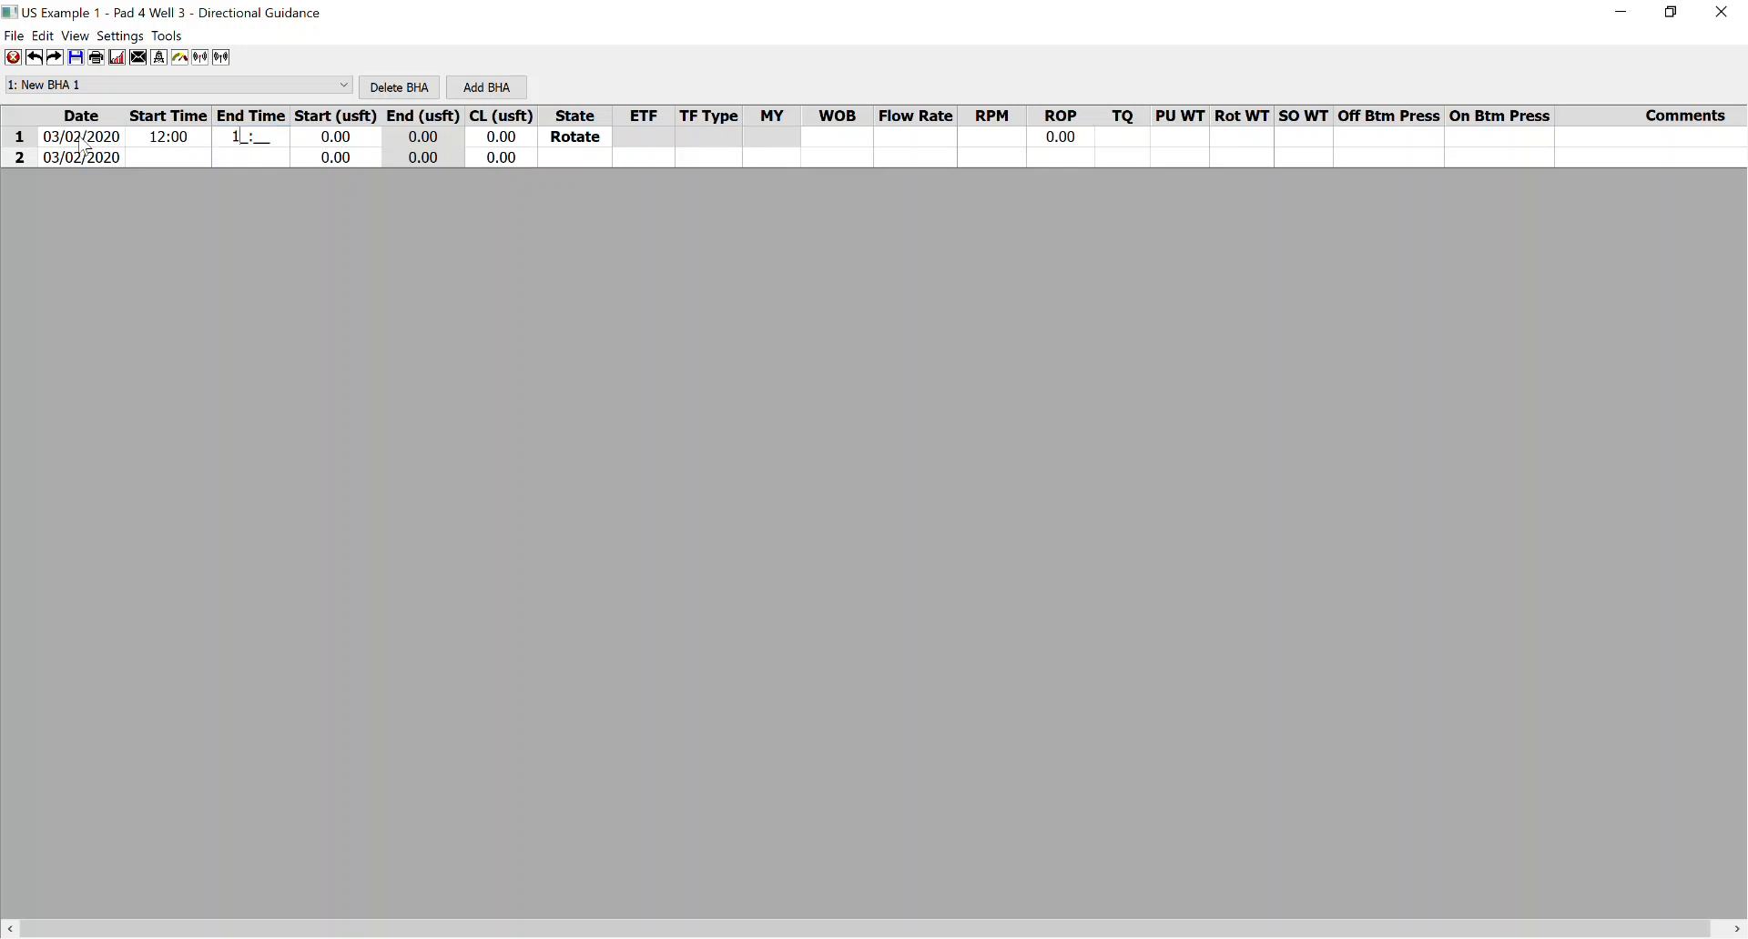
pyautogui.write('0')
pyautogui.press('Tab')
# Set the first row's course length to 90 usft and check the Auto Calculate ROP setting against its ROP cell.
pyautogui.press('Tab')
pyautogui.press('Tab')
pyautogui.write('90')
pyautogui.press('Tab')
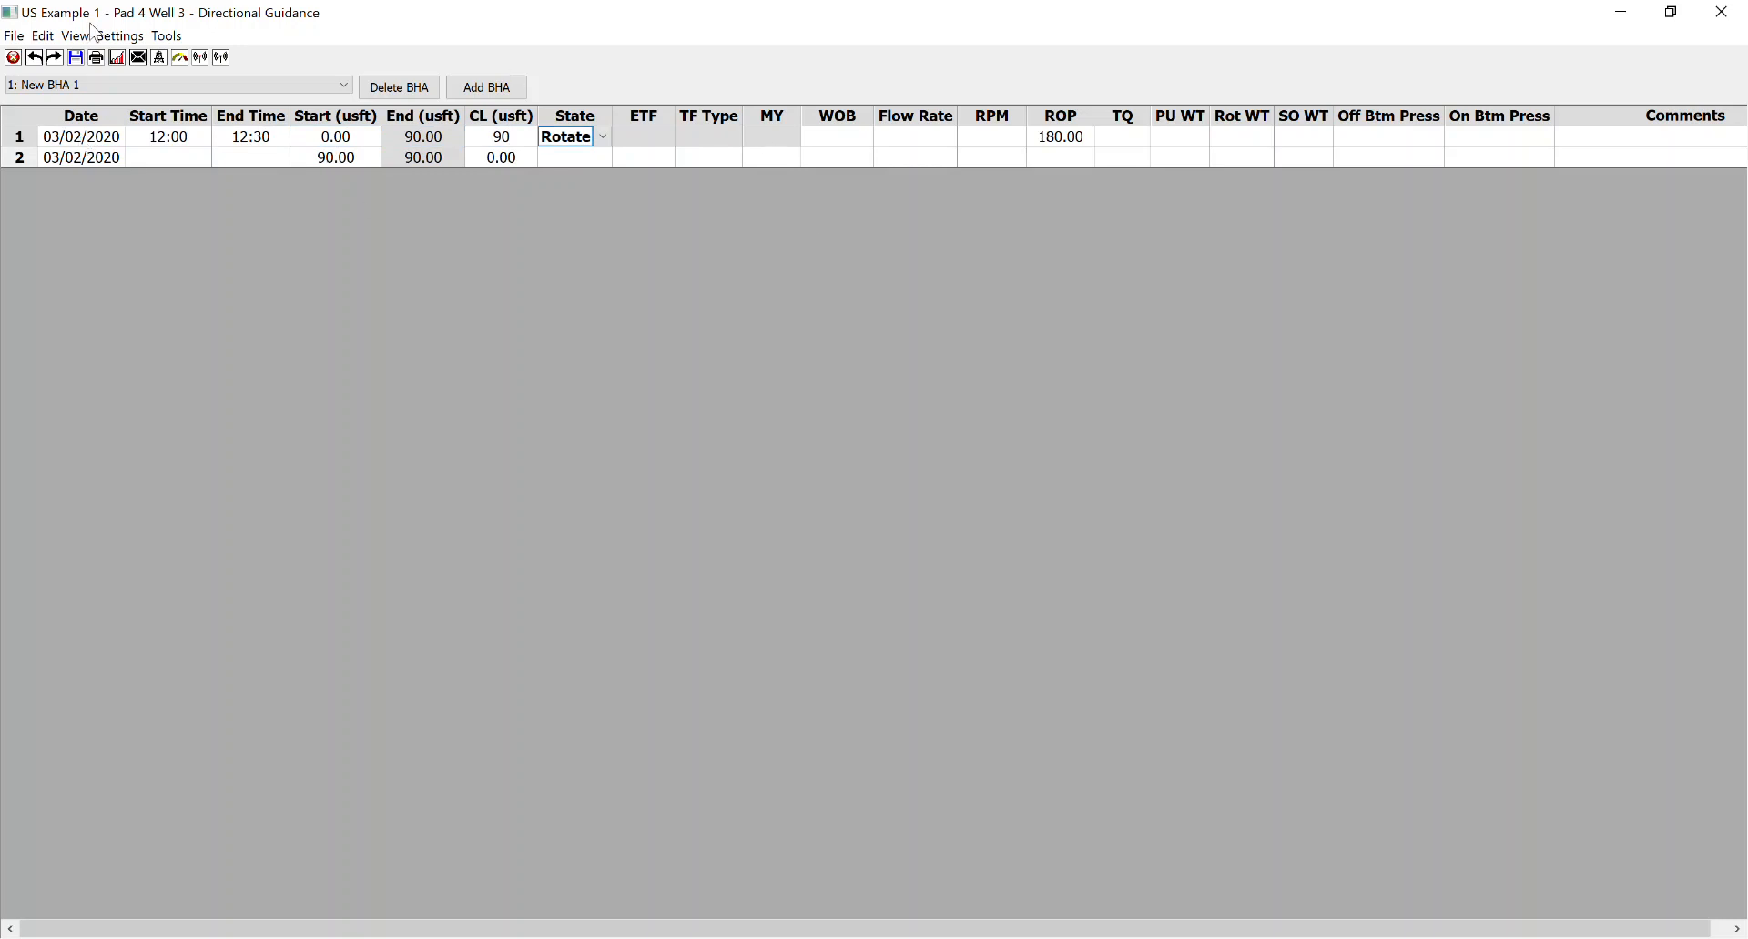
pyautogui.click(118, 36)
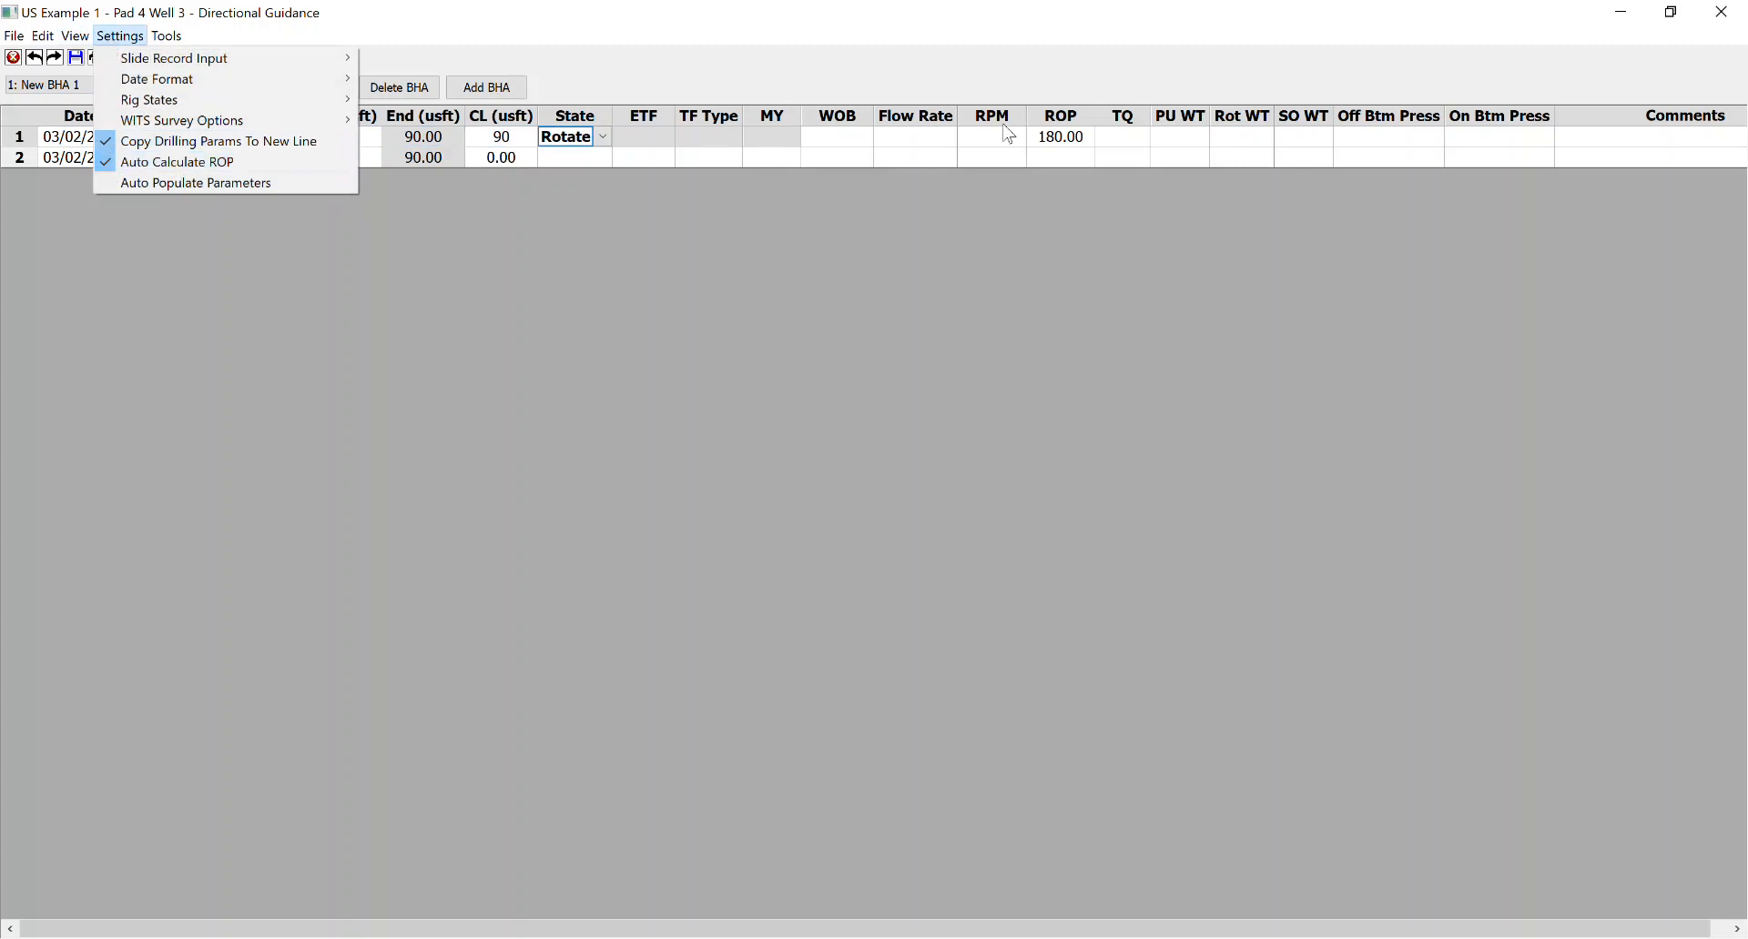
pyautogui.click(1067, 142)
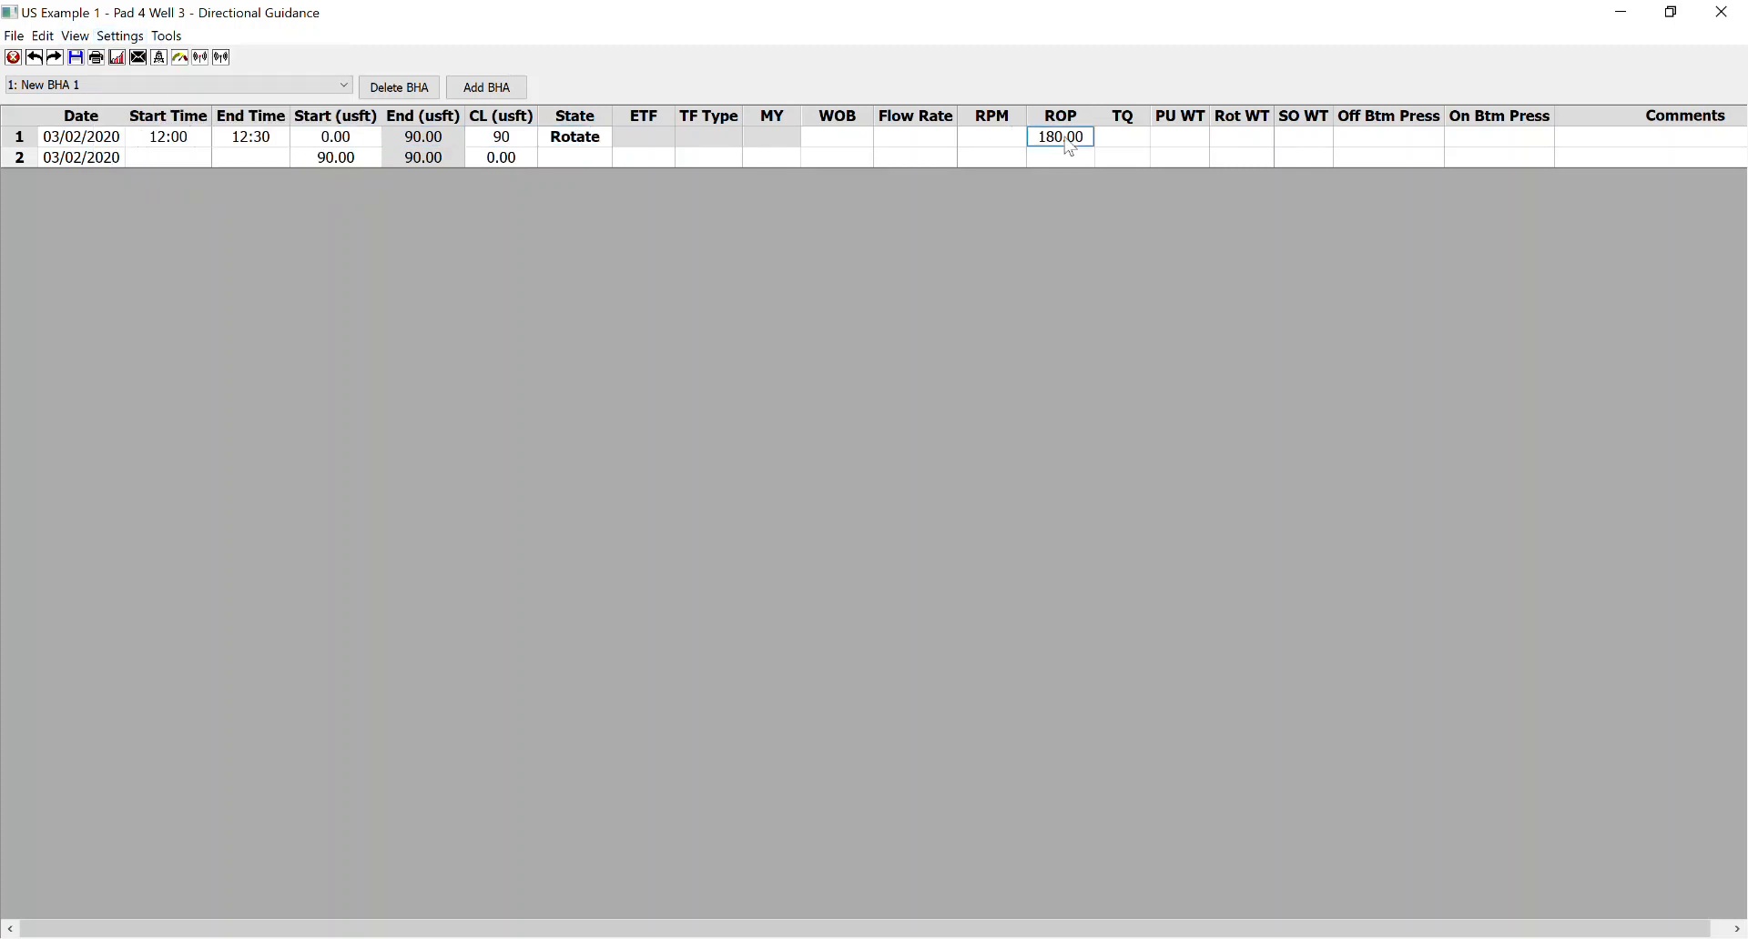
# Fill in the first row's drilling parameters: WOB 20, flow rate 900, RPM 120 and TQ 15.
pyautogui.click(849, 142)
pyautogui.write('20')
pyautogui.press('Tab')
pyautogui.write('900')
pyautogui.press('Tab')
pyautogui.write('120')
pyautogui.press('Tab')
pyautogui.press('Tab')
pyautogui.write('15')
pyautogui.press('Tab')
# Set the first row's off-bottom pressure to 1000 and on-bottom pressure to 1200, and continue to the second row.
pyautogui.press('Tab')
pyautogui.press('Tab')
pyautogui.press('Tab')
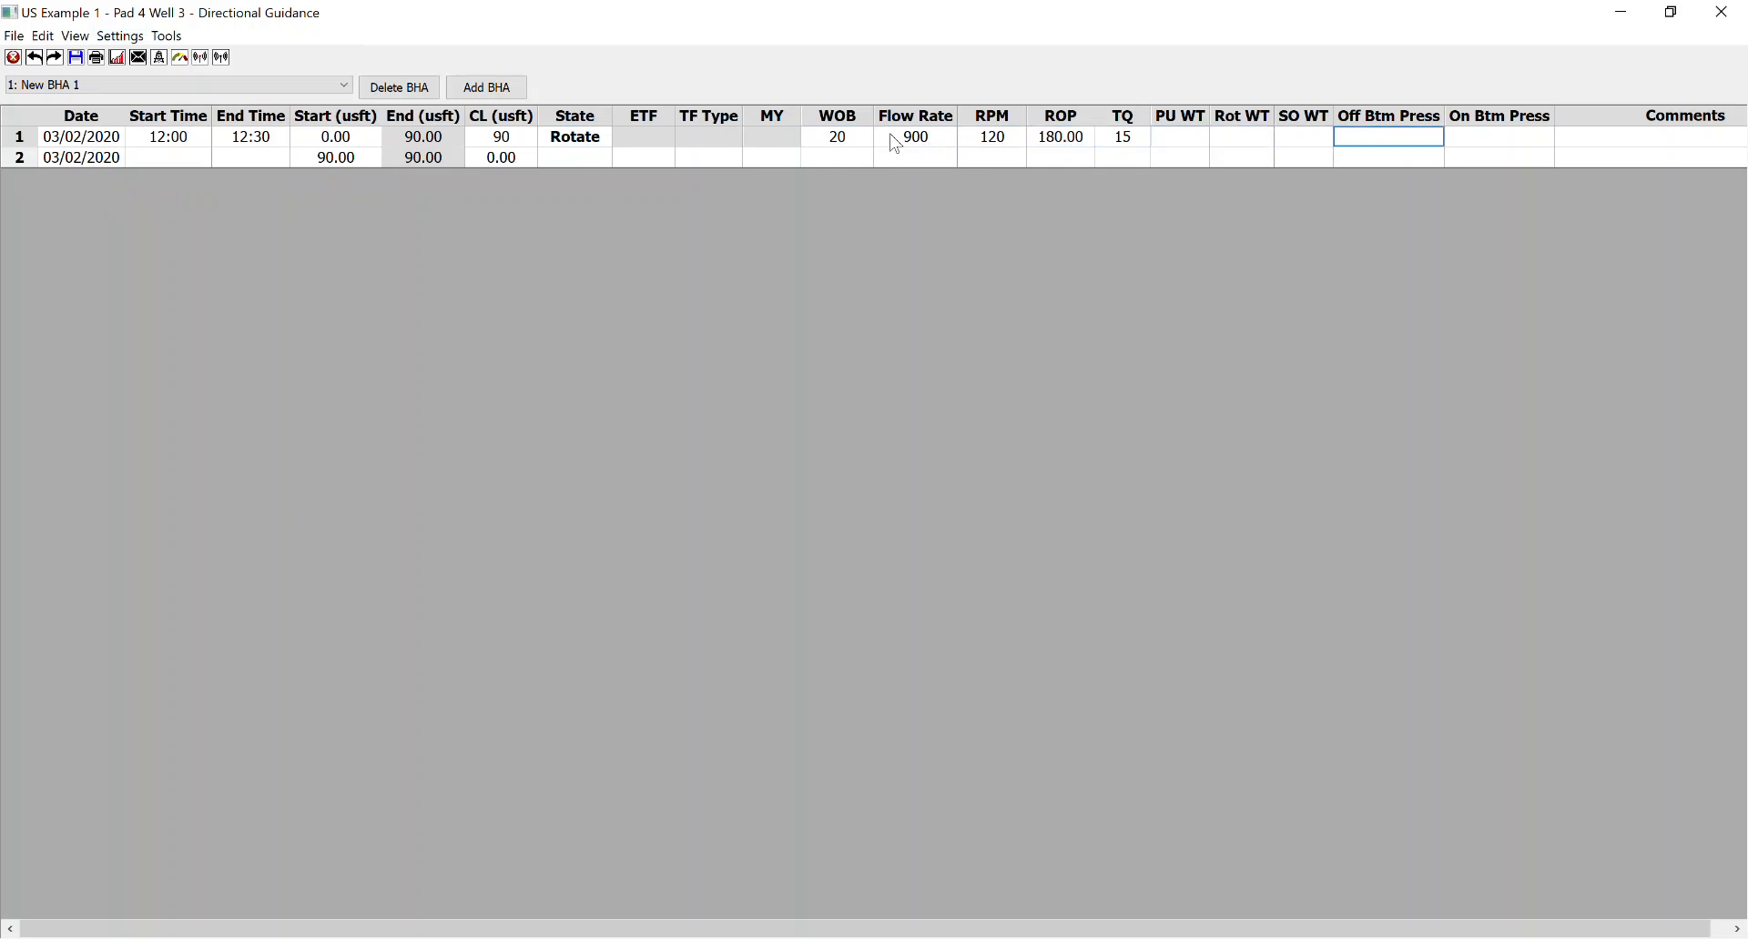
pyautogui.write('1000')
pyautogui.press('Tab')
pyautogui.write('1200')
pyautogui.press('Tab')
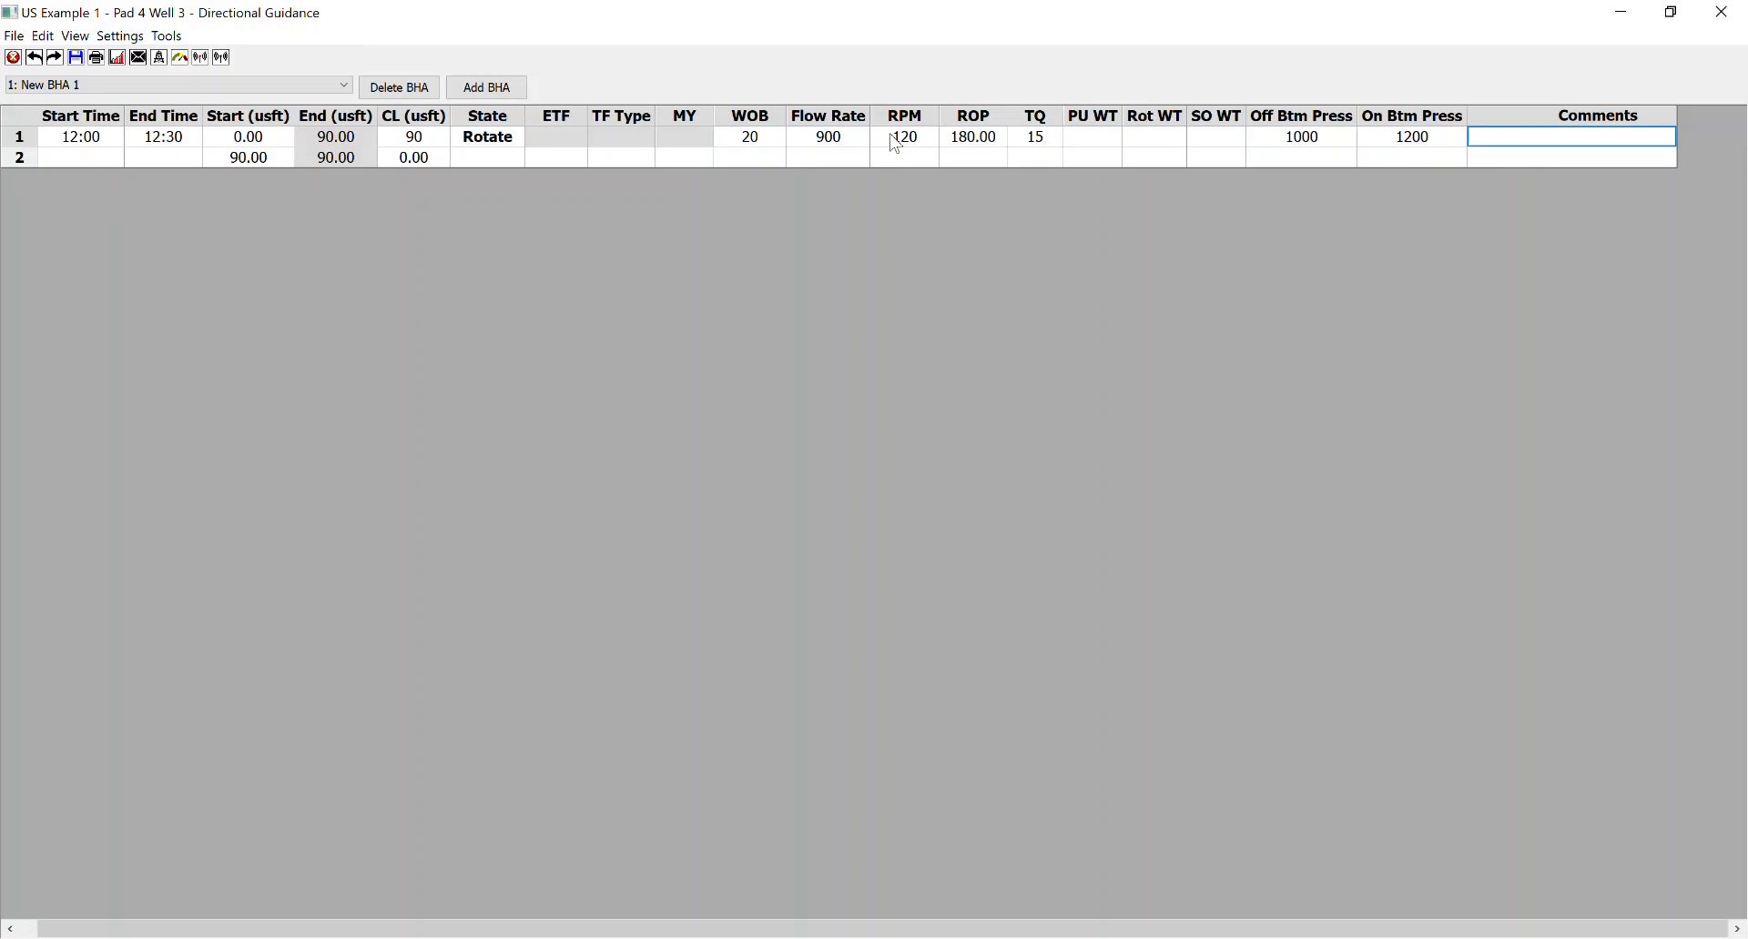
pyautogui.press('Tab')
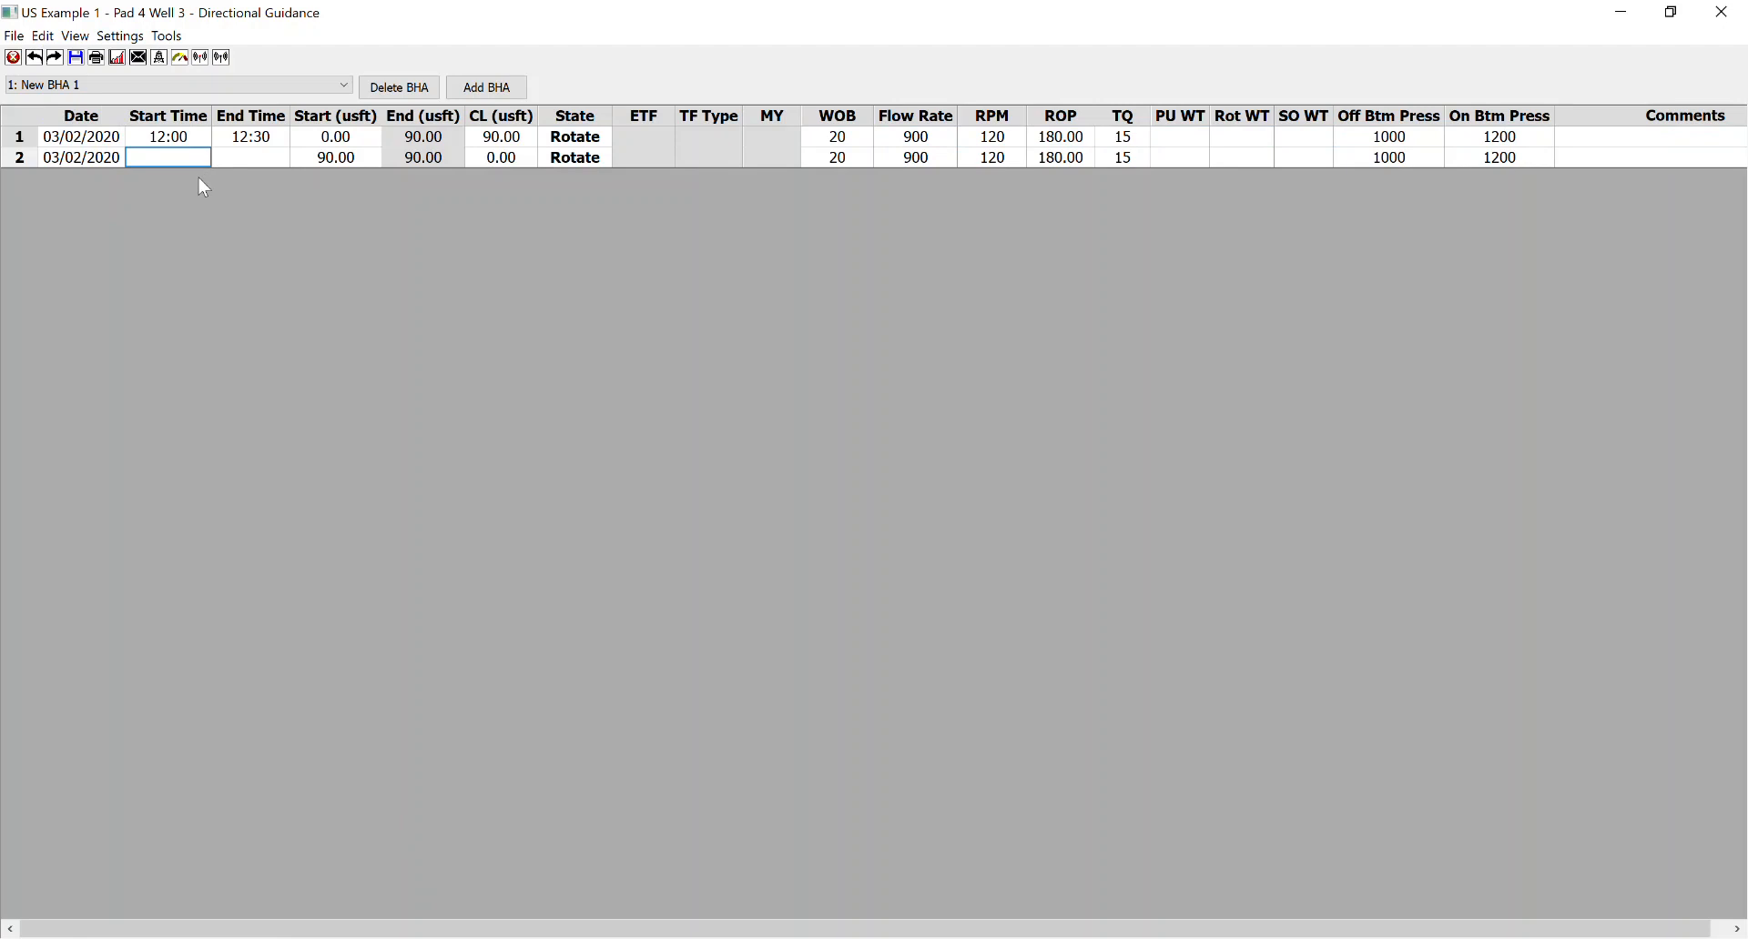
# Give the second row start time 12:35, end time 13:05 and a course length of 91 usft.
pyautogui.write('12:35')
pyautogui.press('Tab')
pyautogui.write('1305')
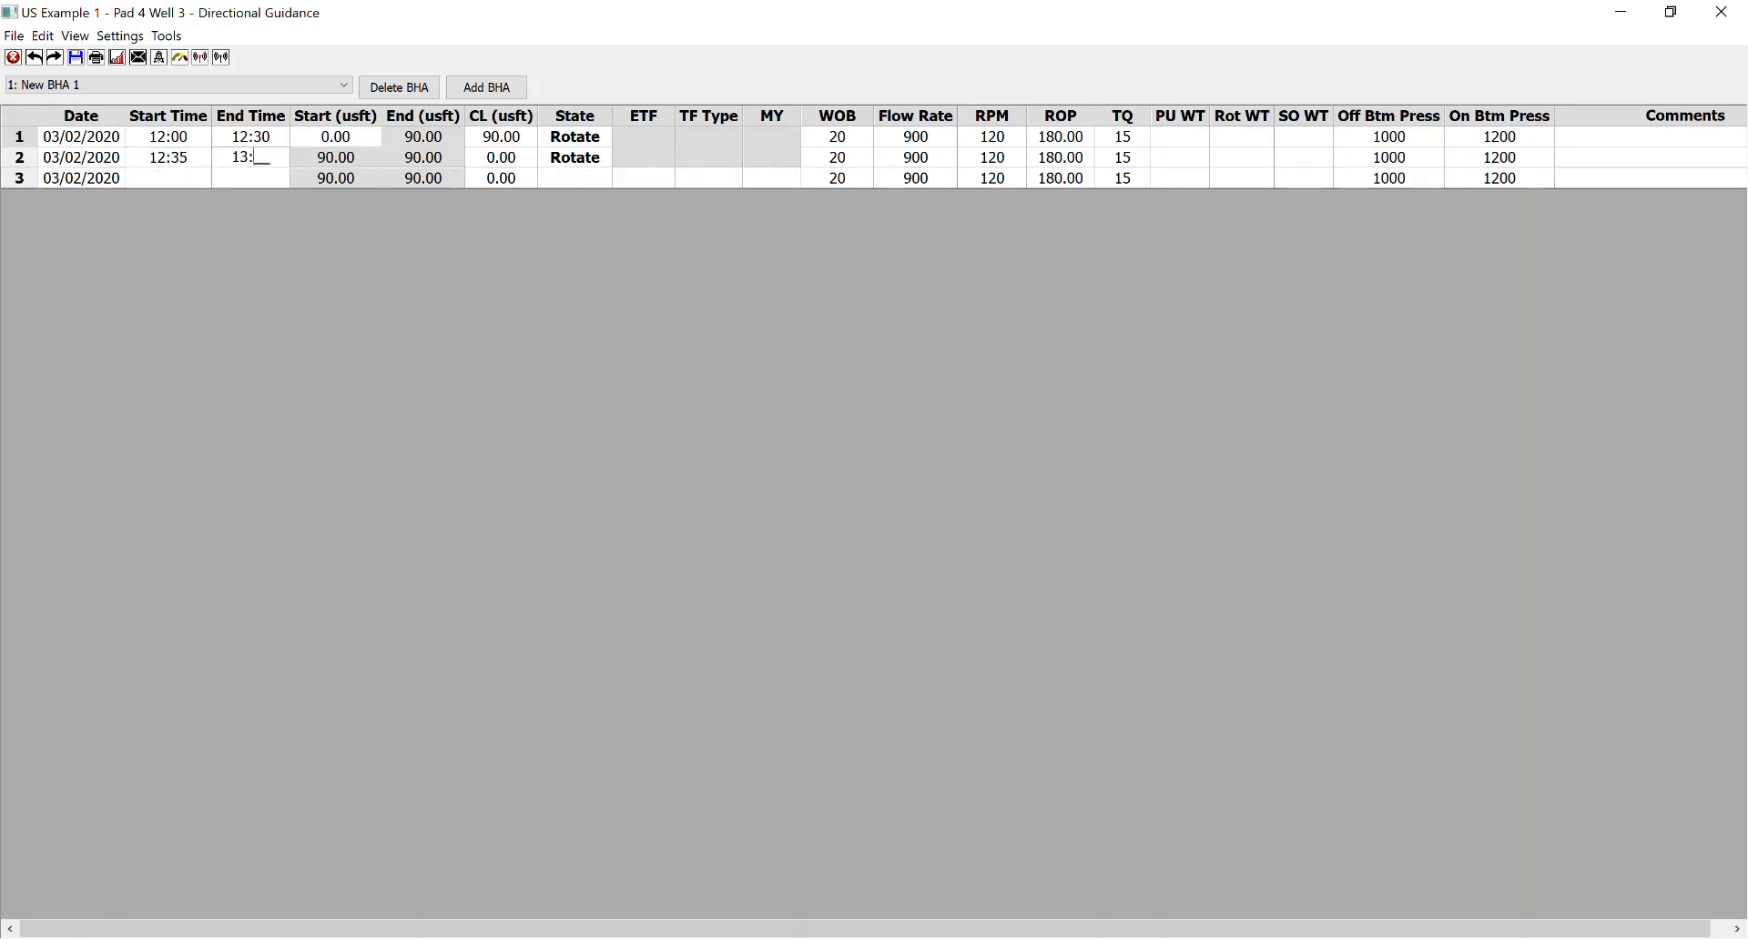
pyautogui.press('Tab')
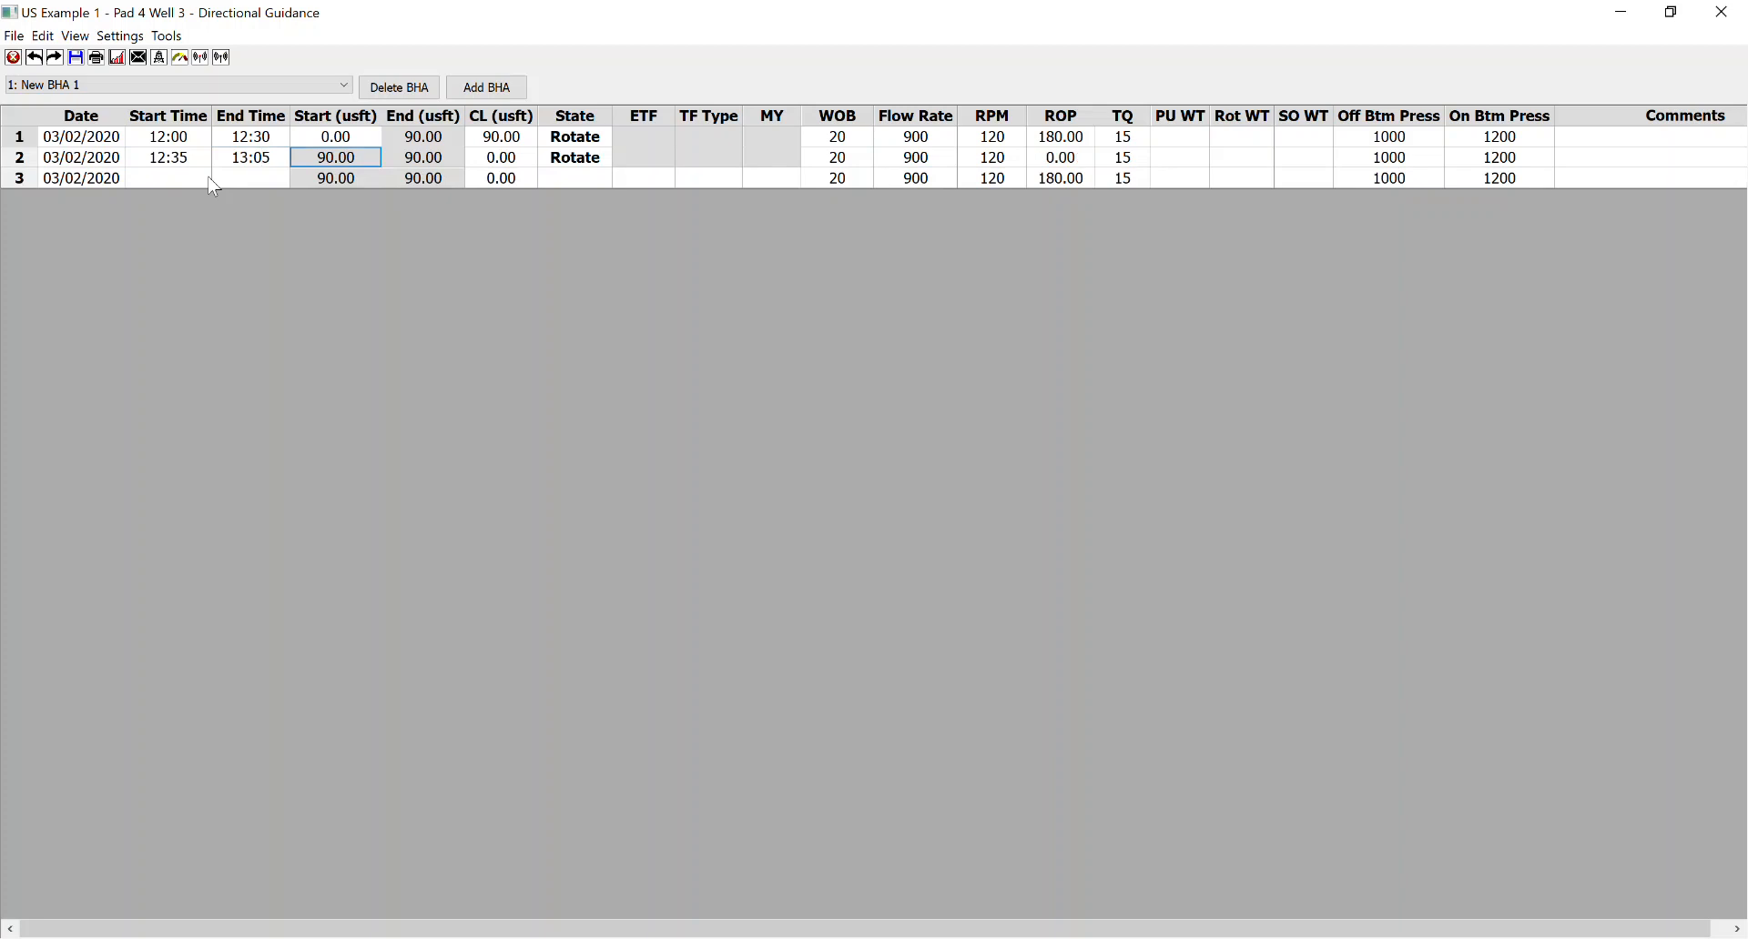
pyautogui.write('191')
pyautogui.press('Tab')
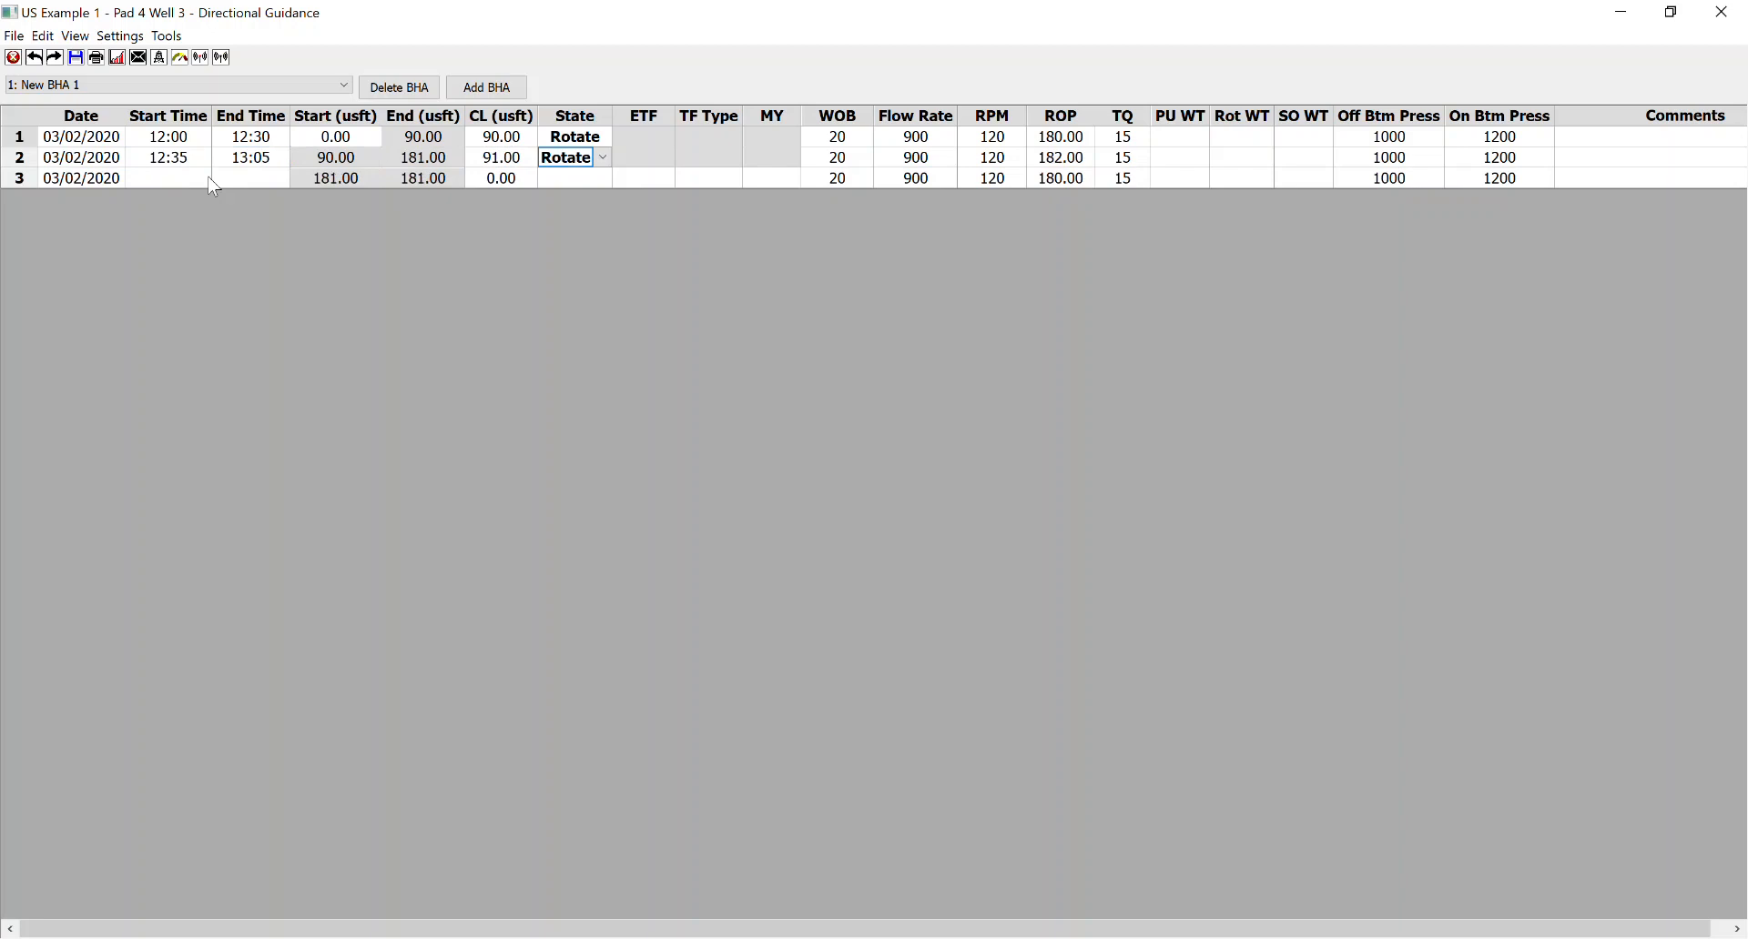
# Set the second row's state to Slide and review its toolface type options.
pyautogui.click(605, 161)
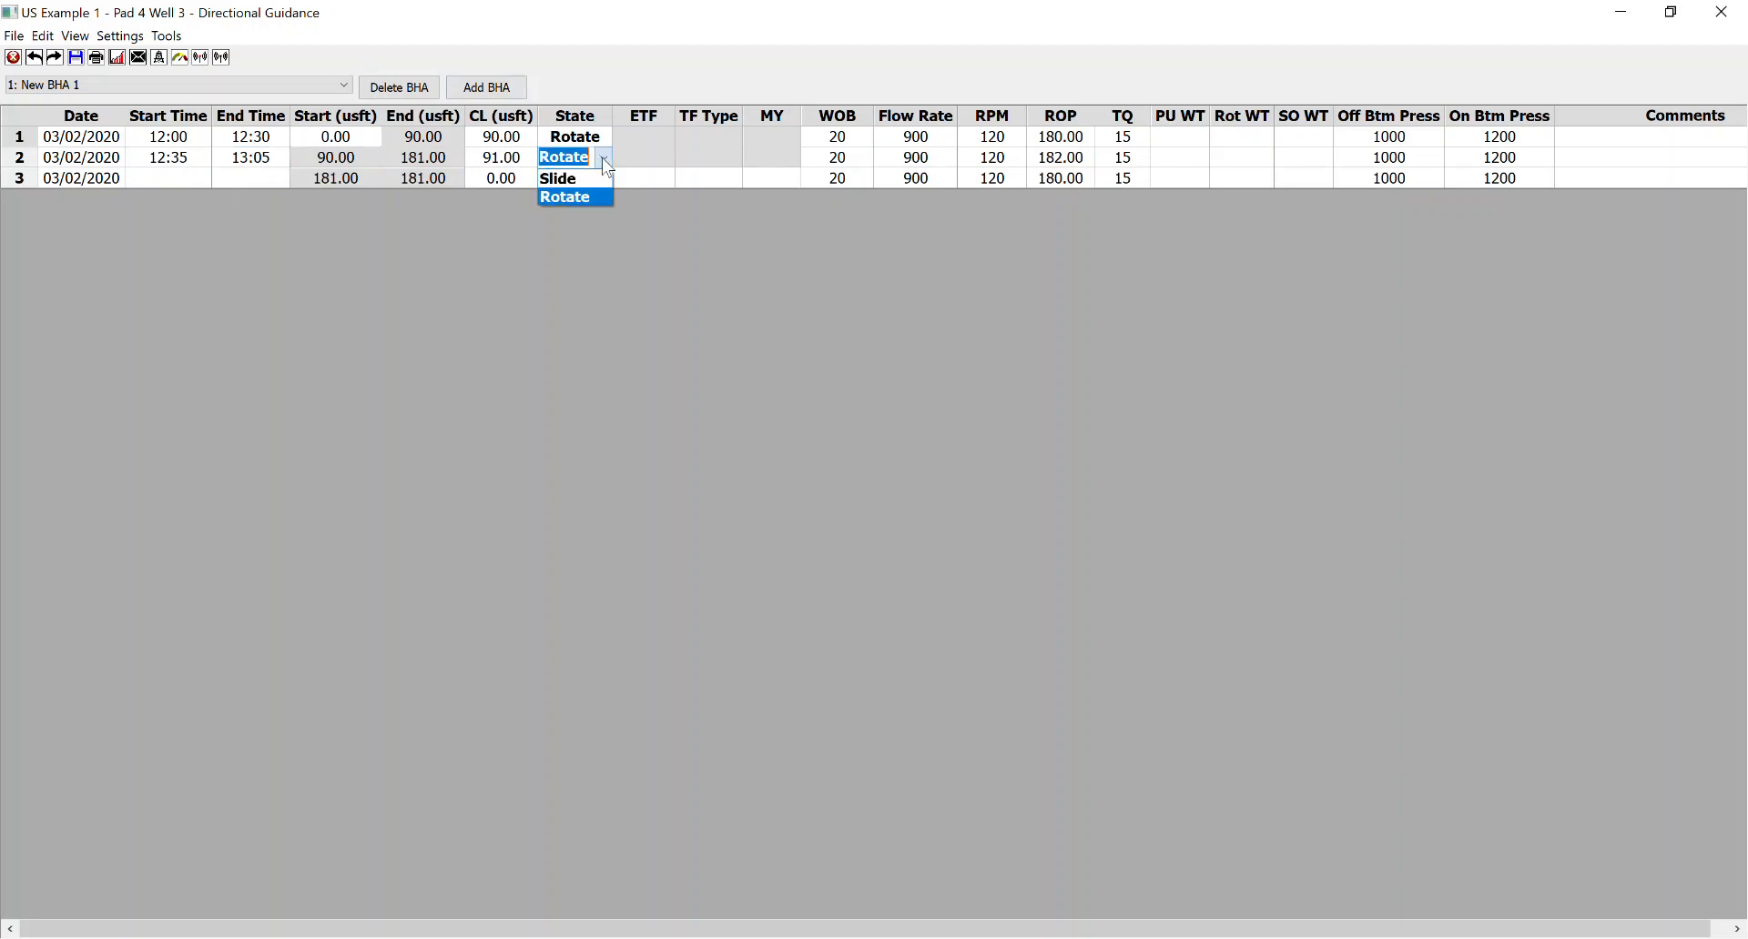
pyautogui.click(604, 182)
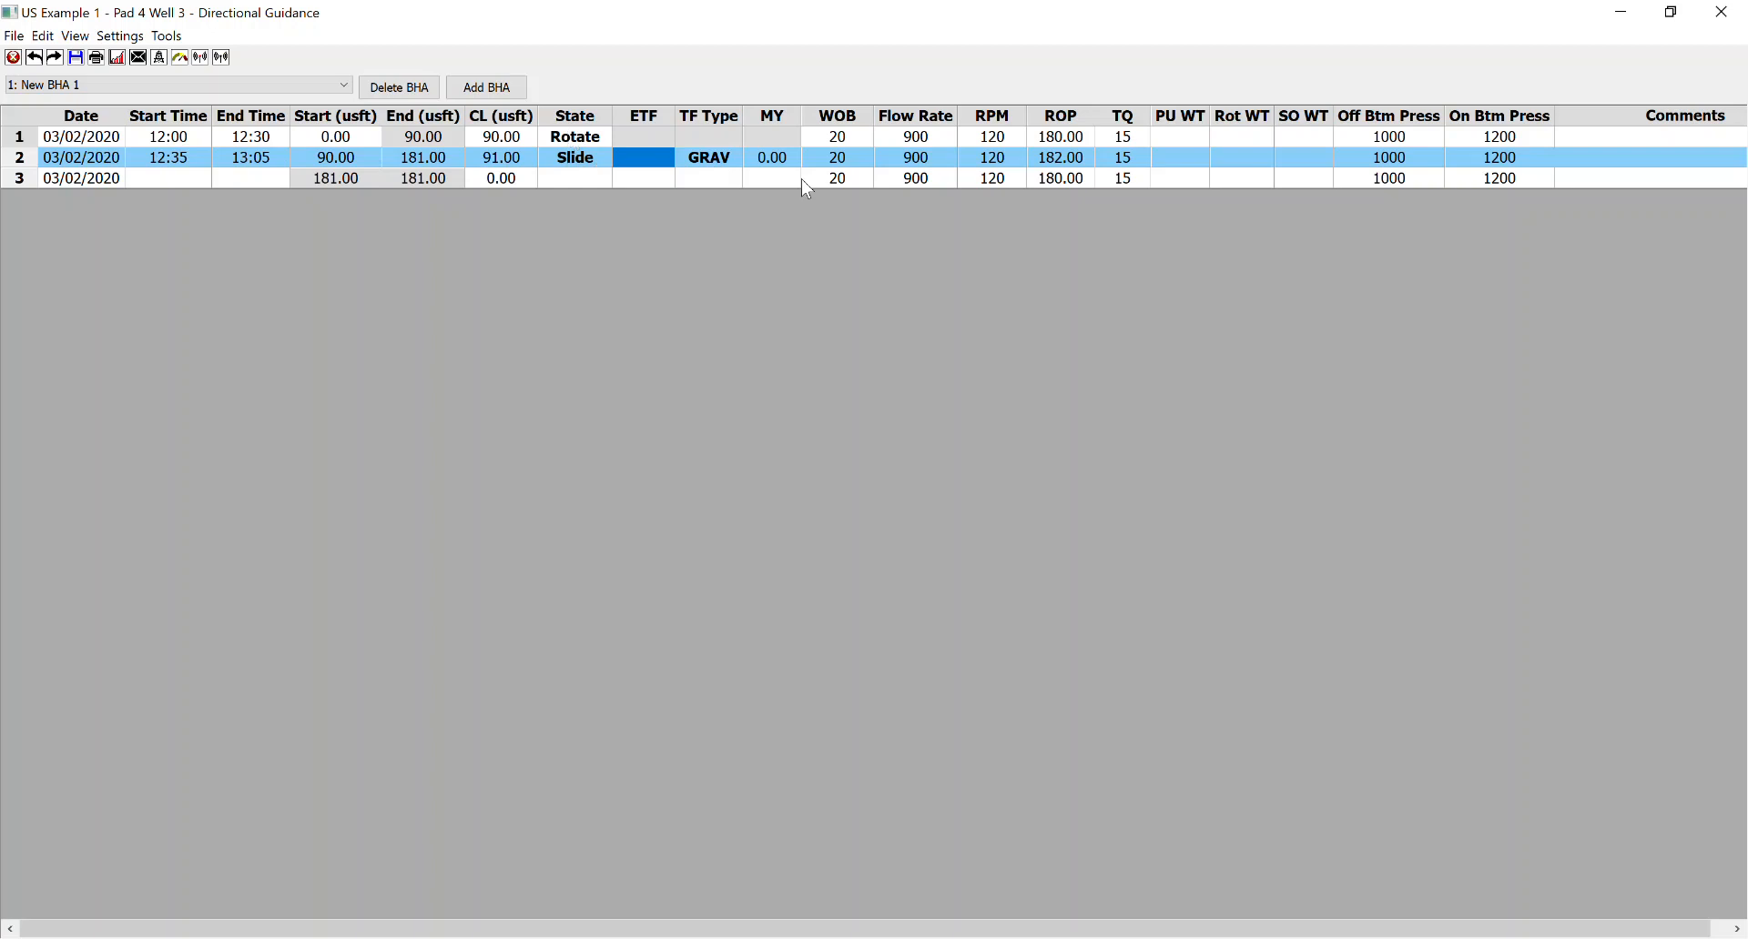
pyautogui.click(737, 155)
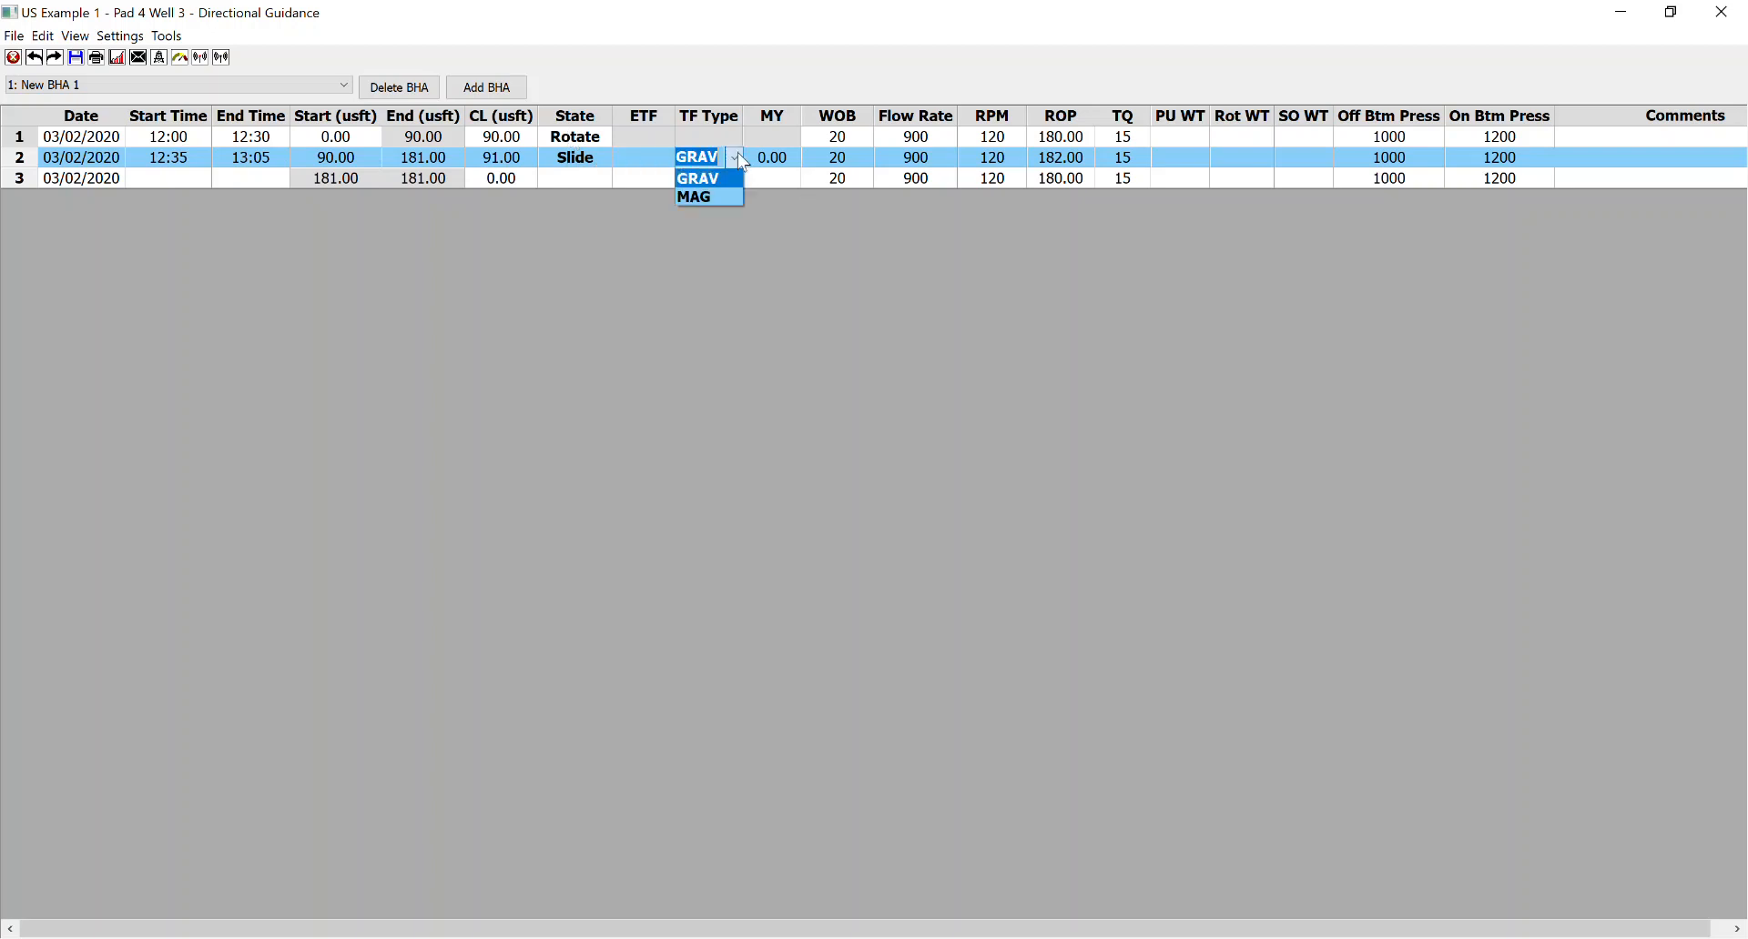
pyautogui.click(734, 155)
pyautogui.click(644, 166)
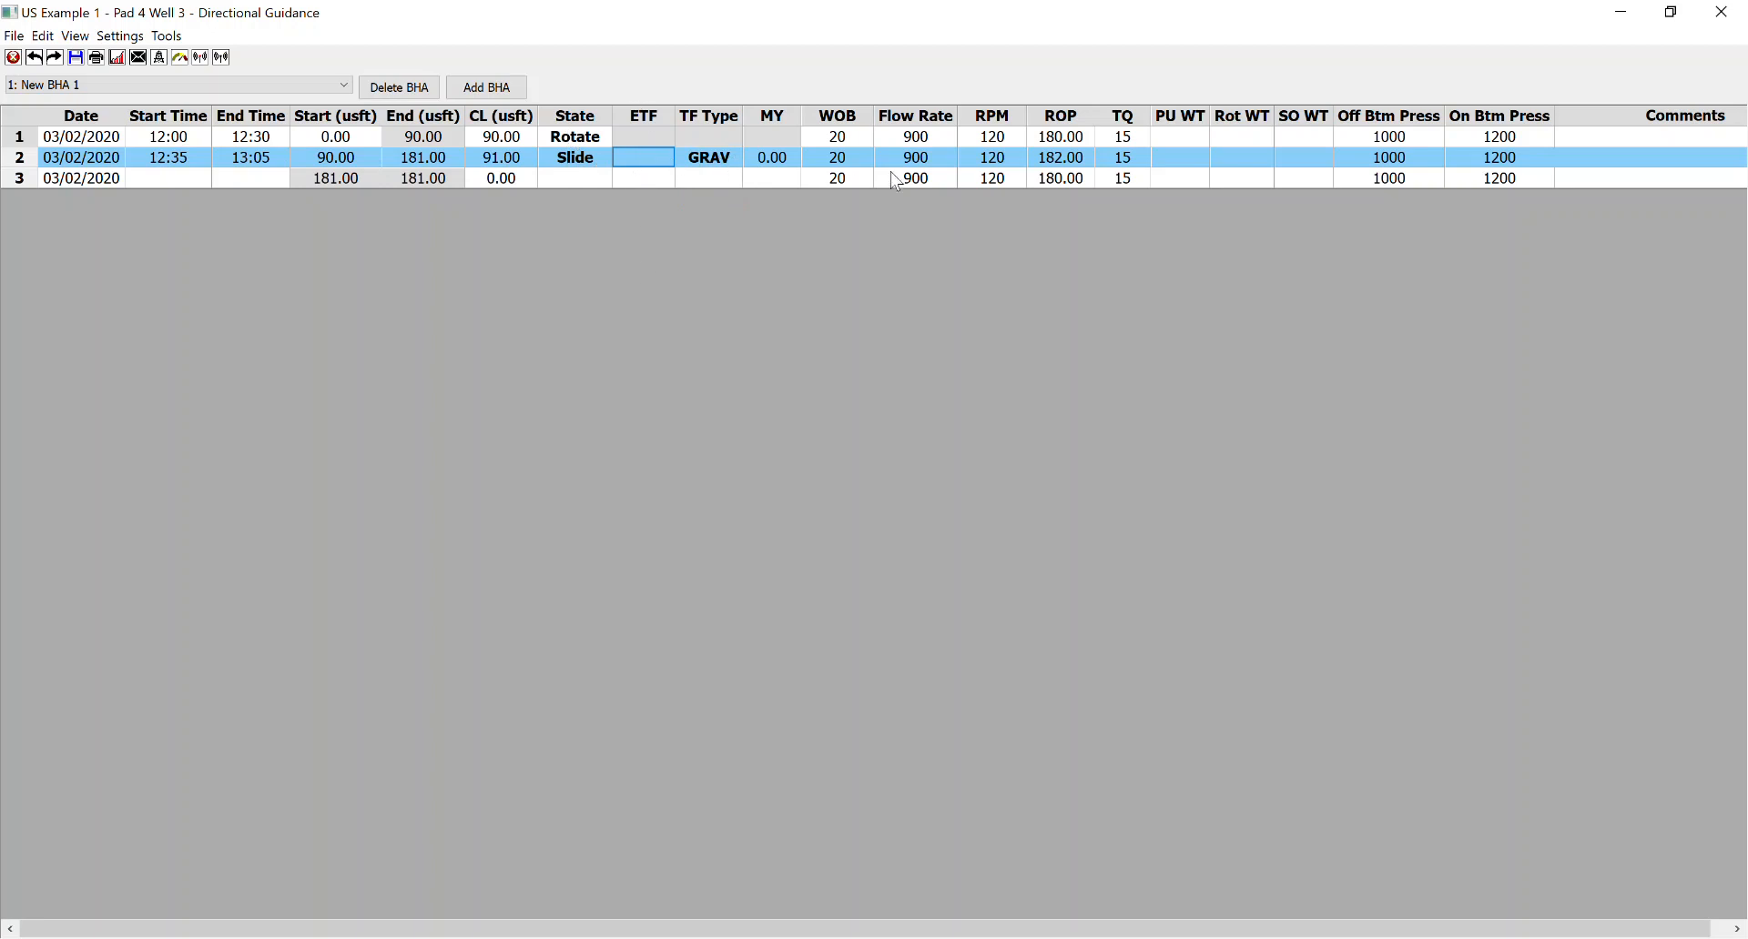
# Review the slide sheet's parameter settings and set the second row's WOB to 15.
pyautogui.click(122, 39)
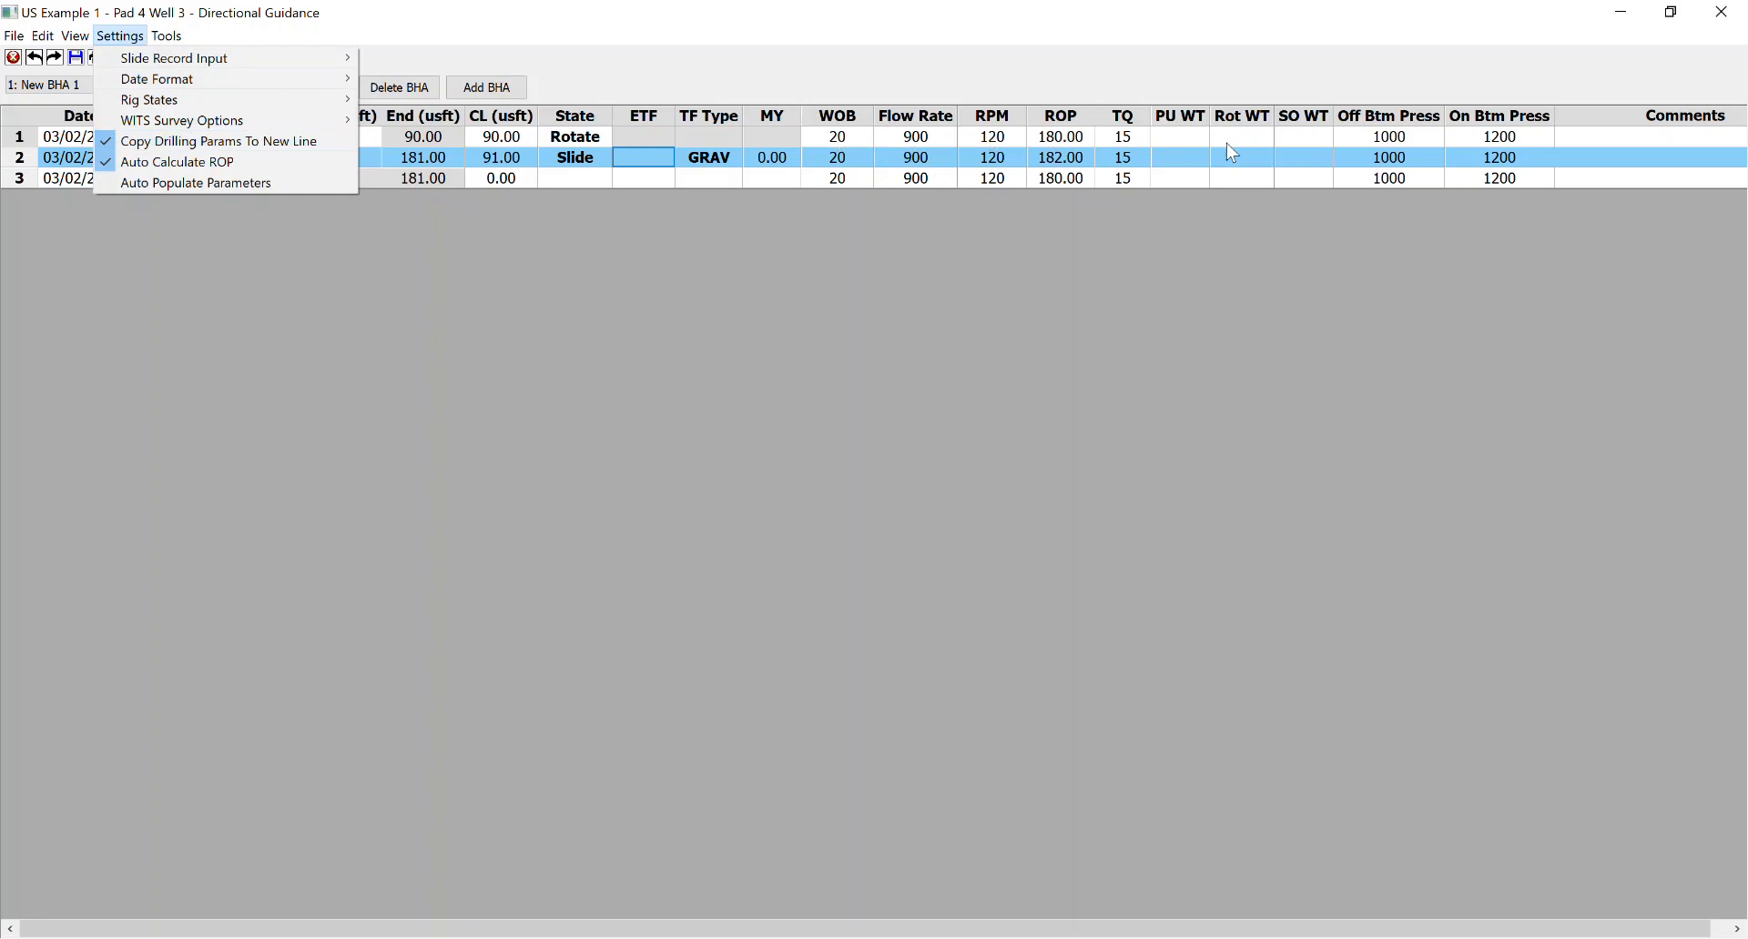
pyautogui.click(925, 244)
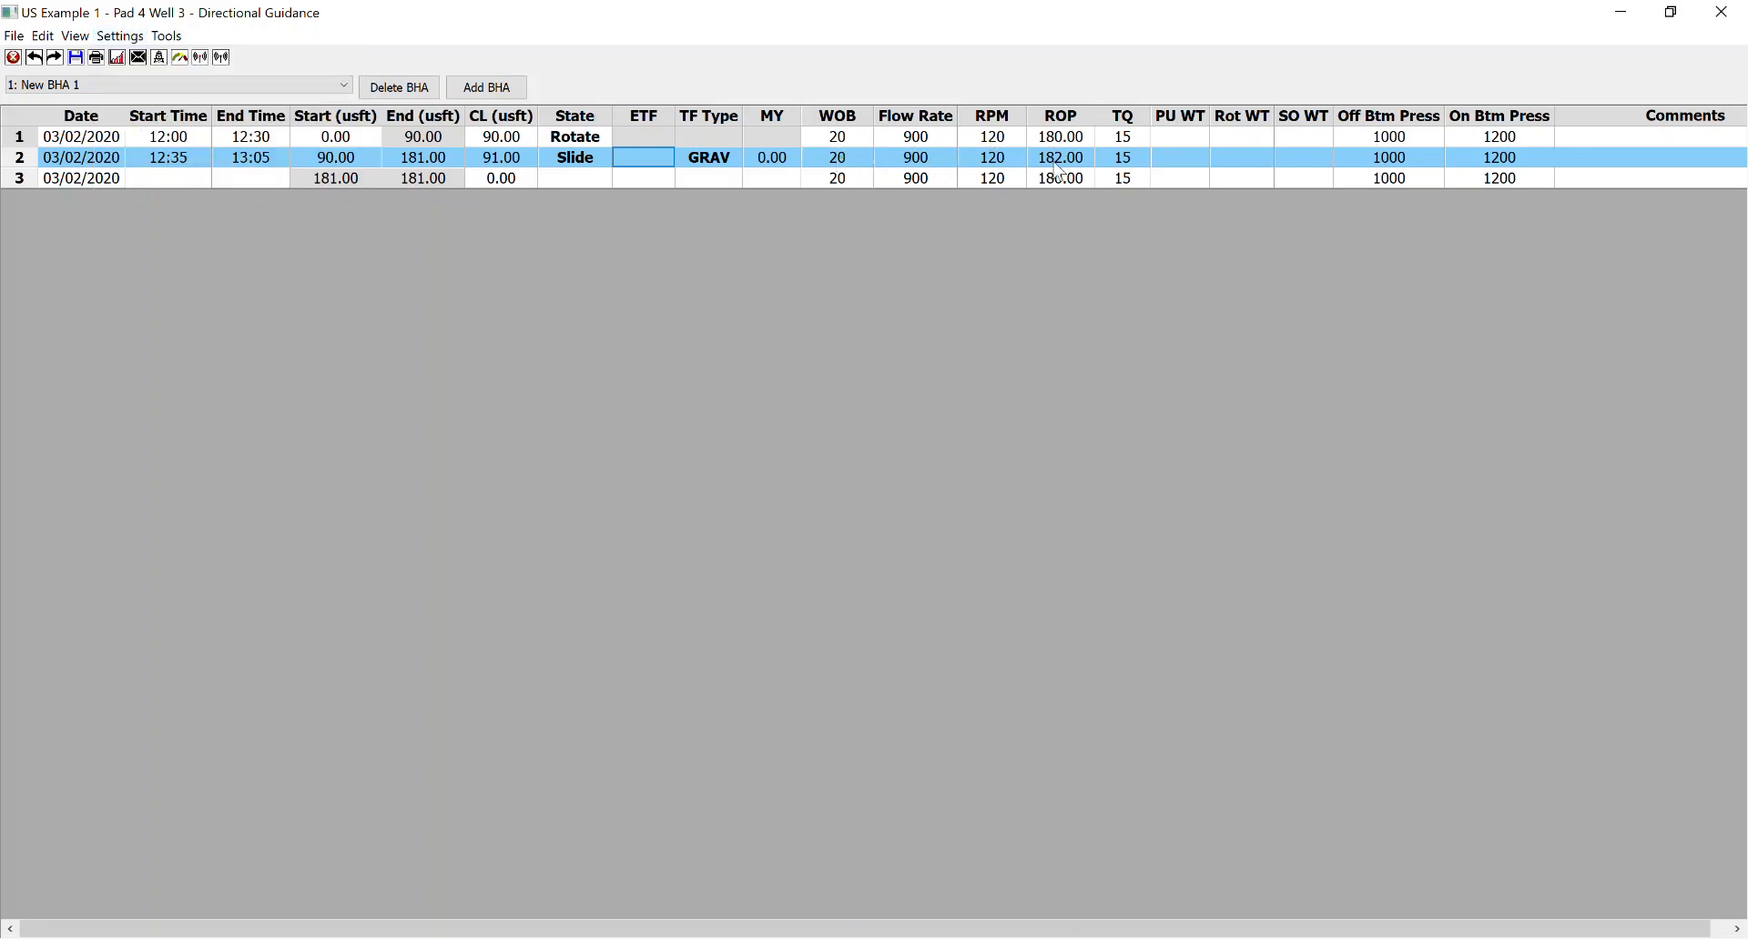
pyautogui.click(848, 158)
pyautogui.write('15')
pyautogui.press('Tab')
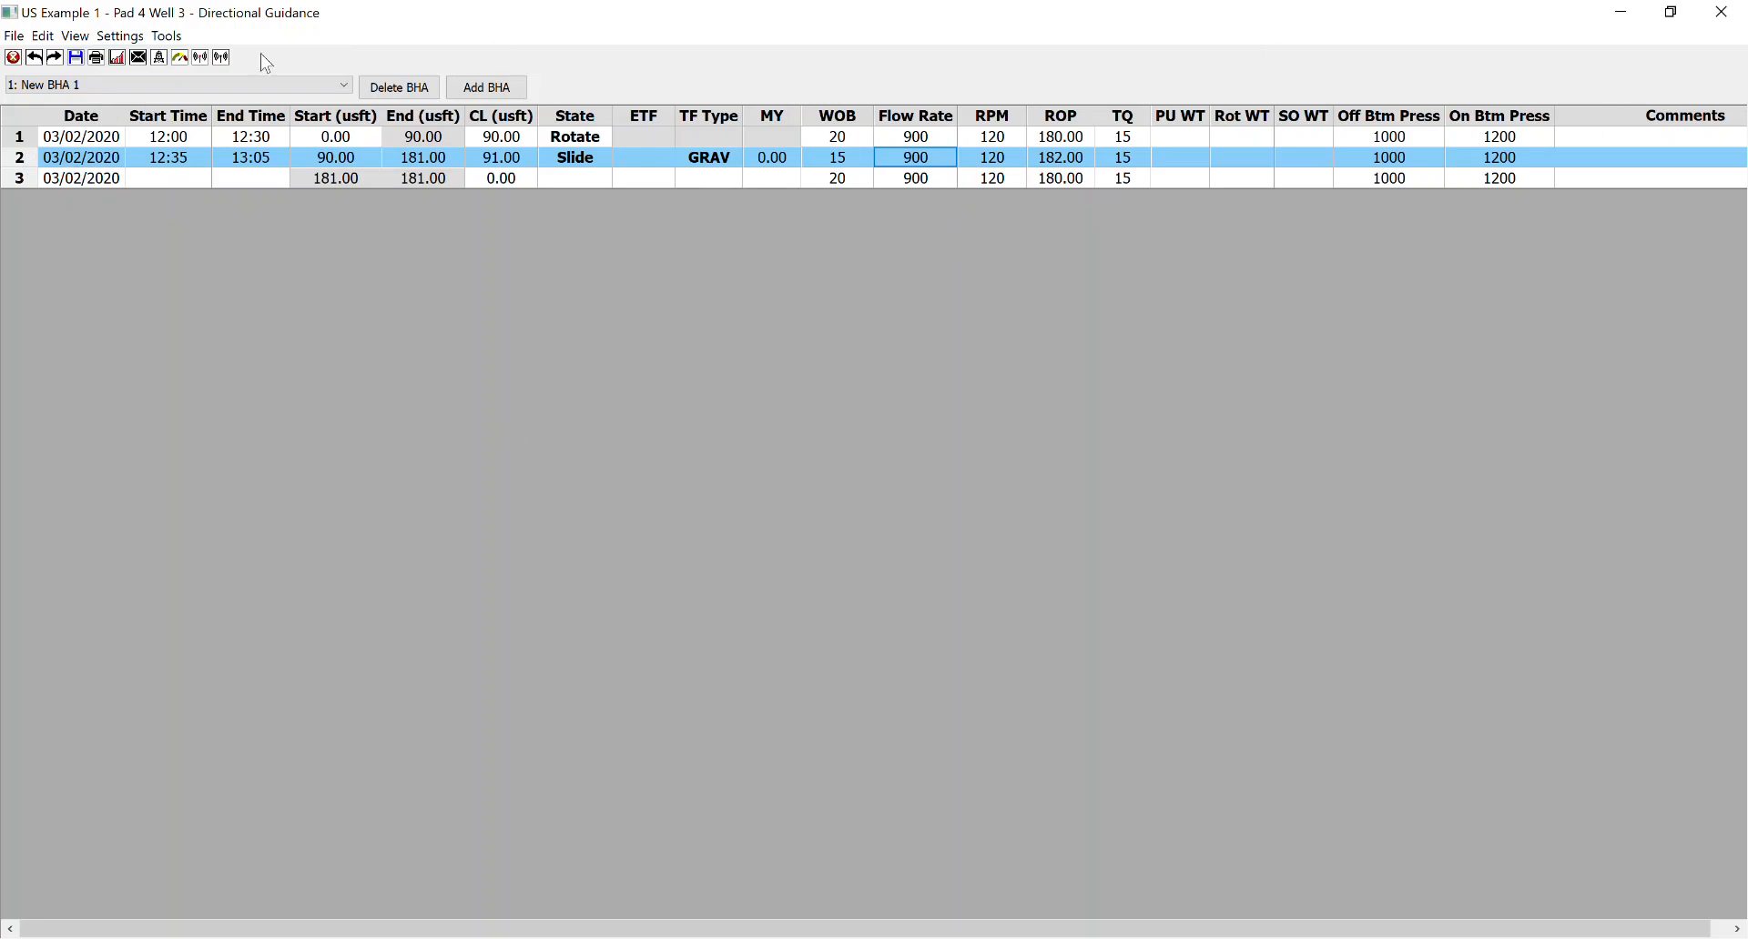
# Export the slide sheet to Excel.
pyautogui.click(14, 36)
pyautogui.click(54, 83)
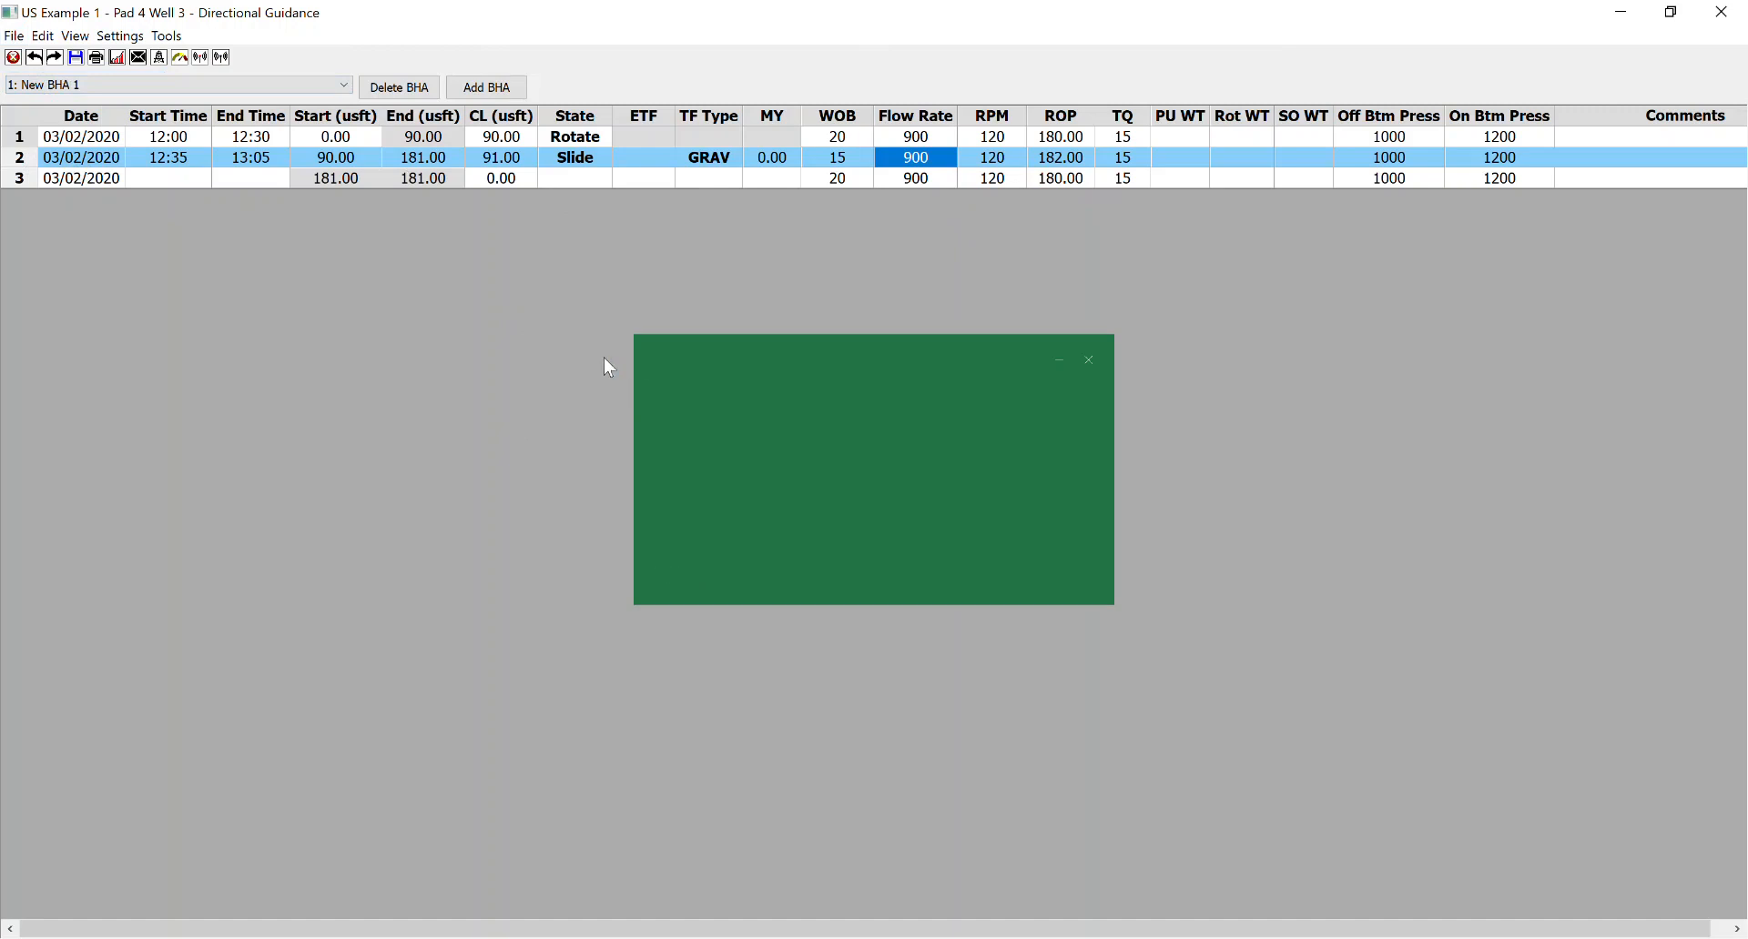